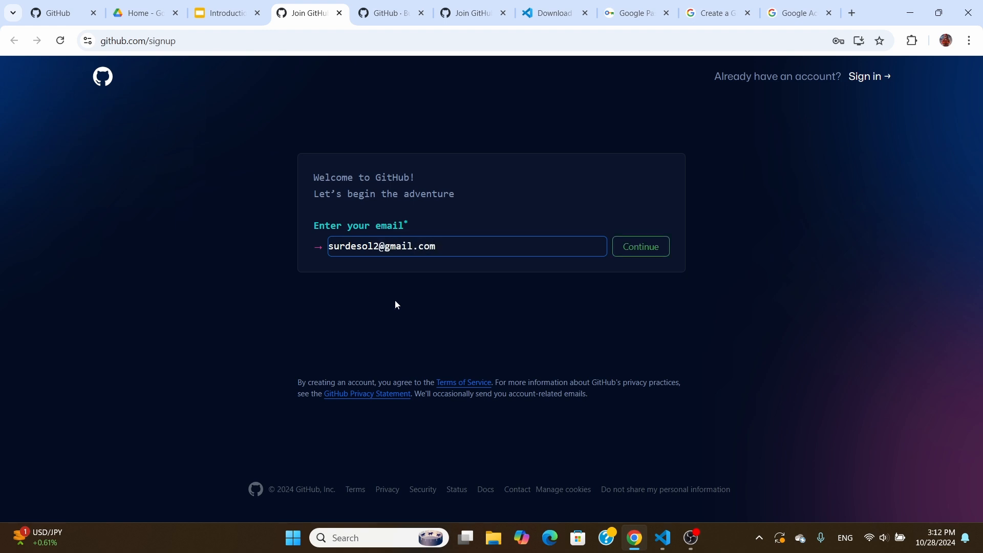
Confirm the e-mail and replace the prefilled password with a new account password
{"action": "left_click", "coordinate": [622, 249]}
{"action": "left_click_drag", "start_coordinate": [418, 306], "coordinate": [286, 303]}
{"action": "type", "text": "••••••••"}
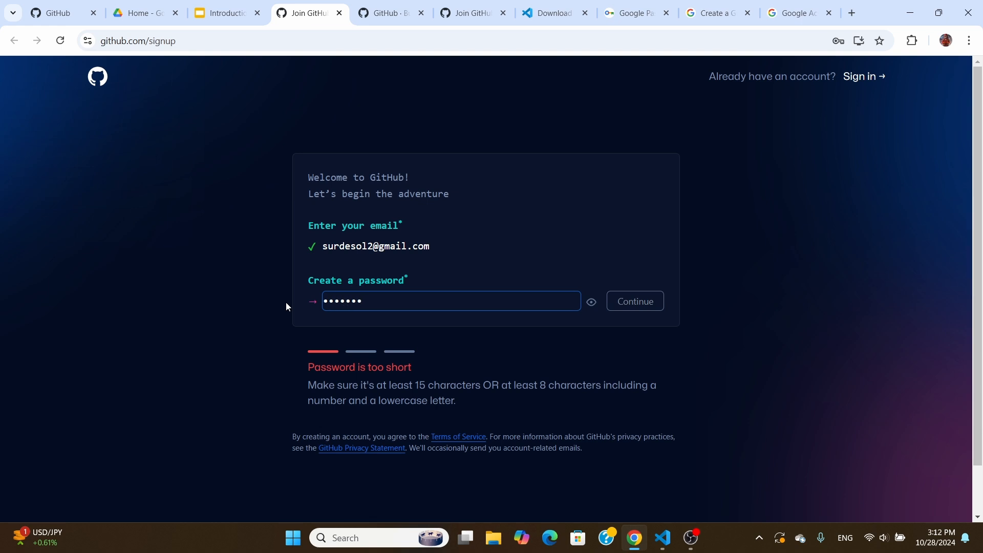
{"action": "left_click", "coordinate": [648, 299]}
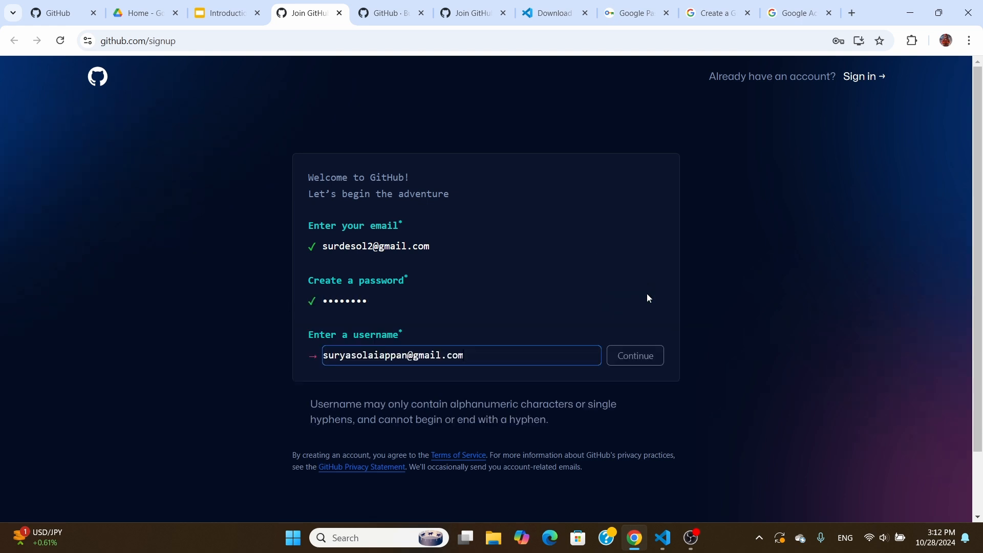
Replace the autofilled username with your full name, remove the space, and continue to verification
{"action": "left_click_drag", "start_coordinate": [481, 356], "coordinate": [267, 356]}
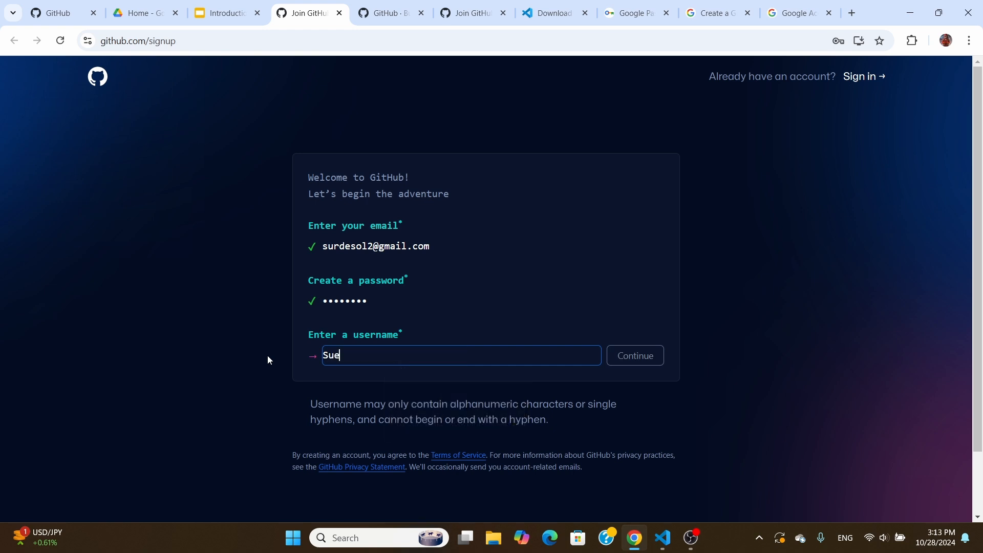
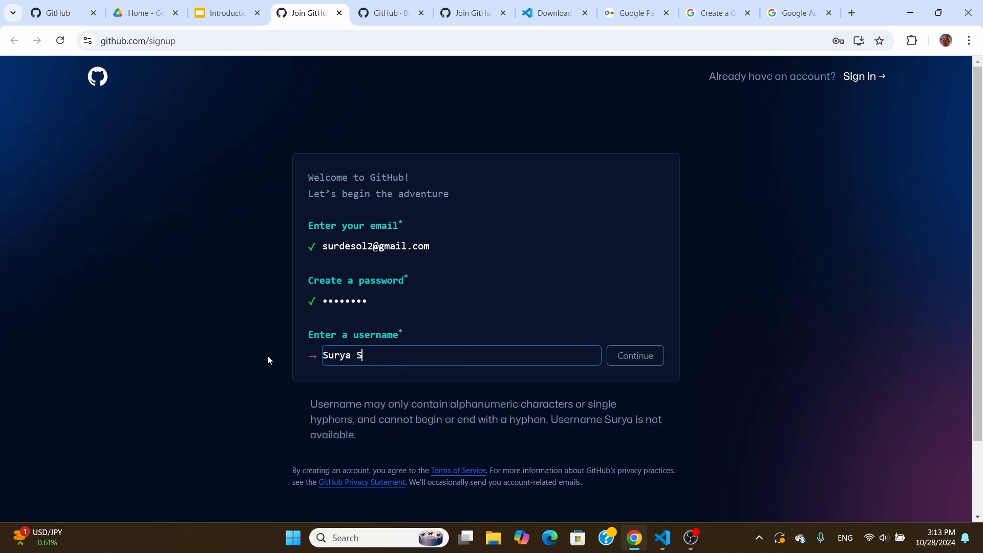
{"action": "left_click", "coordinate": [357, 356]}
{"action": "key", "text": "Delete"}
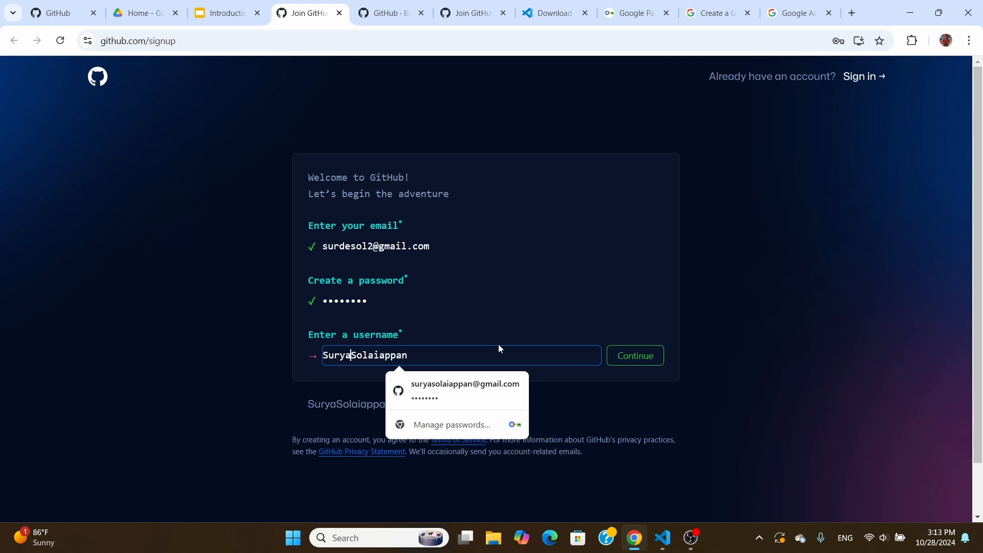
{"action": "left_click", "coordinate": [499, 345]}
{"action": "left_click", "coordinate": [640, 355]}
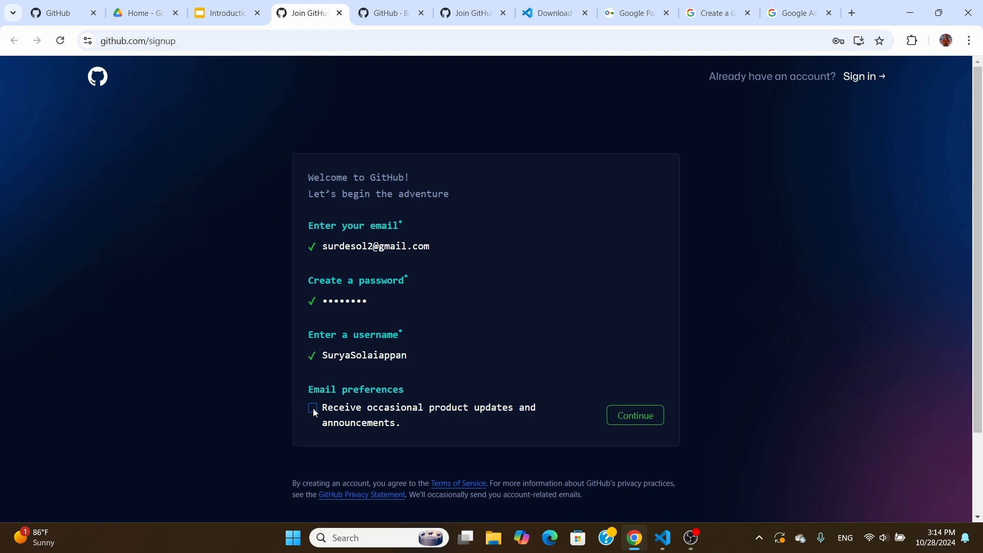
{"action": "left_click", "coordinate": [646, 416]}
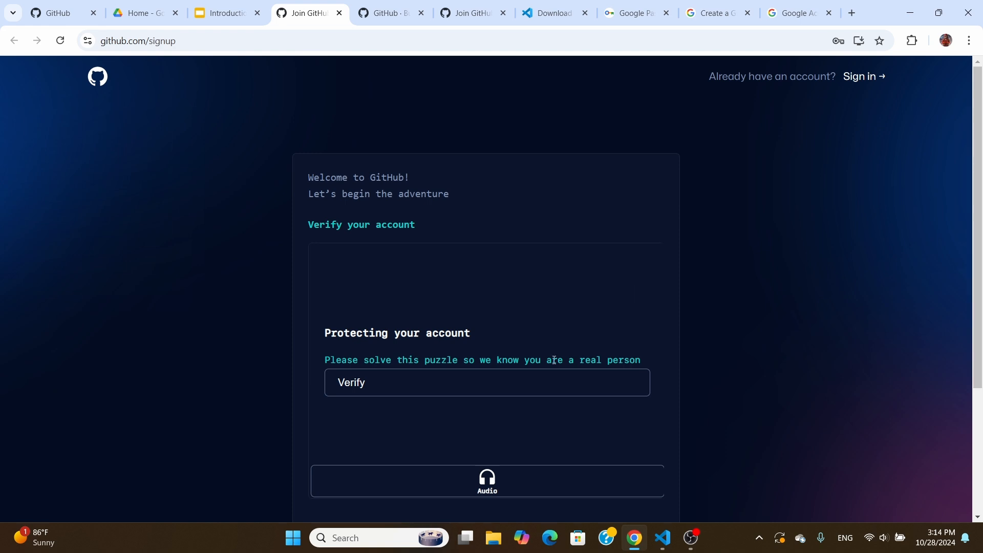
Rotate the duck with the arrow buttons until it matches the hand, then submit the answer
{"action": "left_click", "coordinate": [506, 383]}
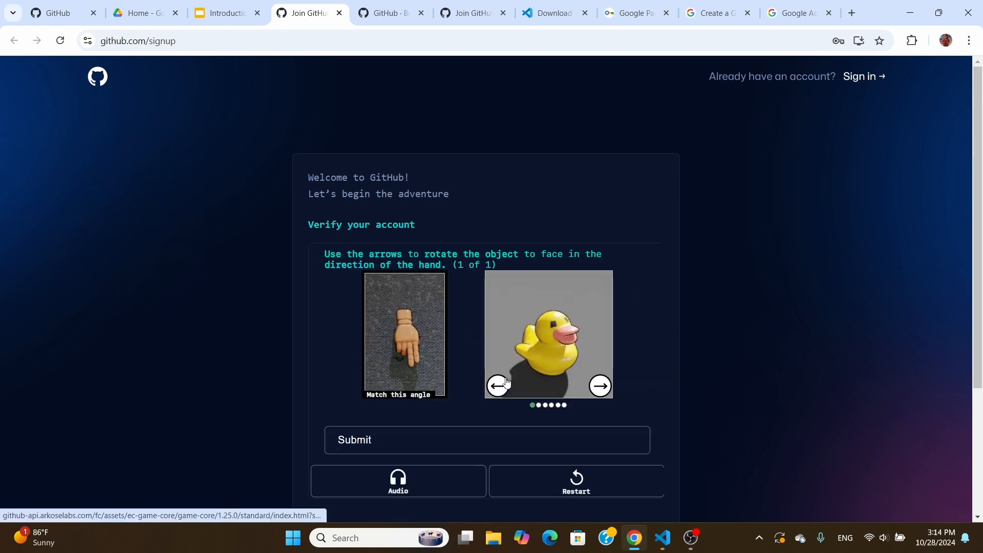
{"action": "scroll", "coordinate": [506, 383], "scroll_direction": "down", "scroll_amount": 1}
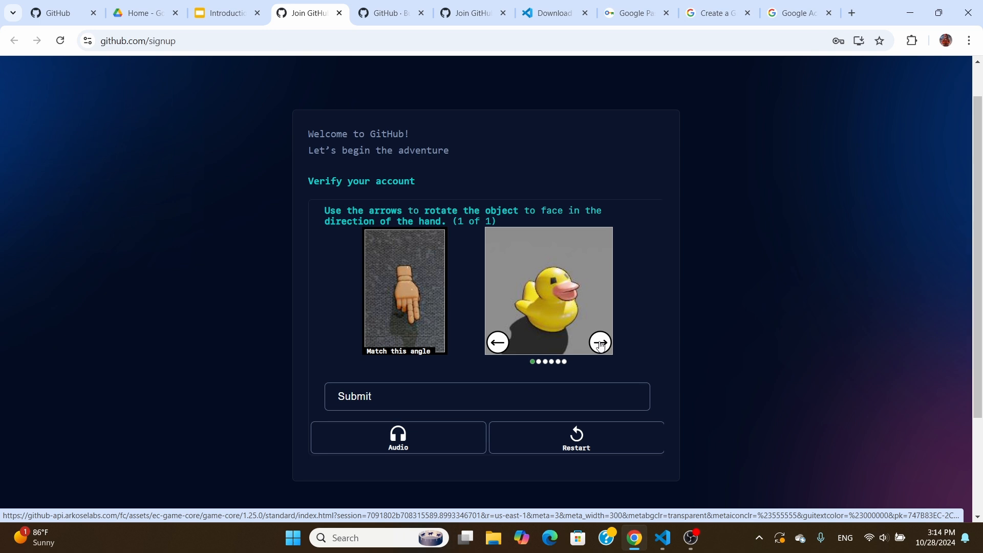
{"action": "left_click", "coordinate": [601, 344]}
{"action": "left_click", "coordinate": [600, 344]}
{"action": "left_click", "coordinate": [601, 344]}
{"action": "left_click", "coordinate": [601, 344]}
{"action": "left_click", "coordinate": [600, 345]}
{"action": "left_click", "coordinate": [601, 345]}
{"action": "left_click", "coordinate": [494, 343]}
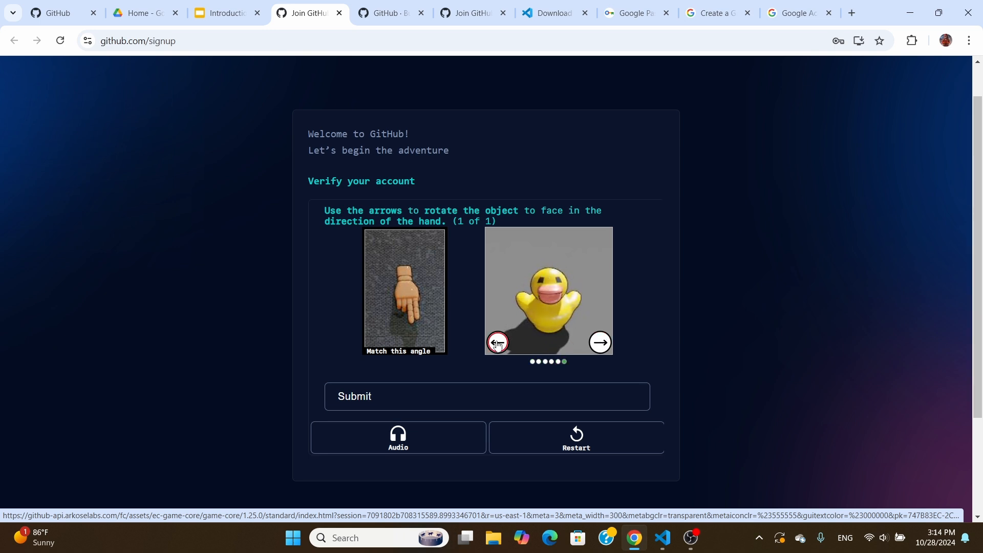
{"action": "left_click", "coordinate": [430, 396]}
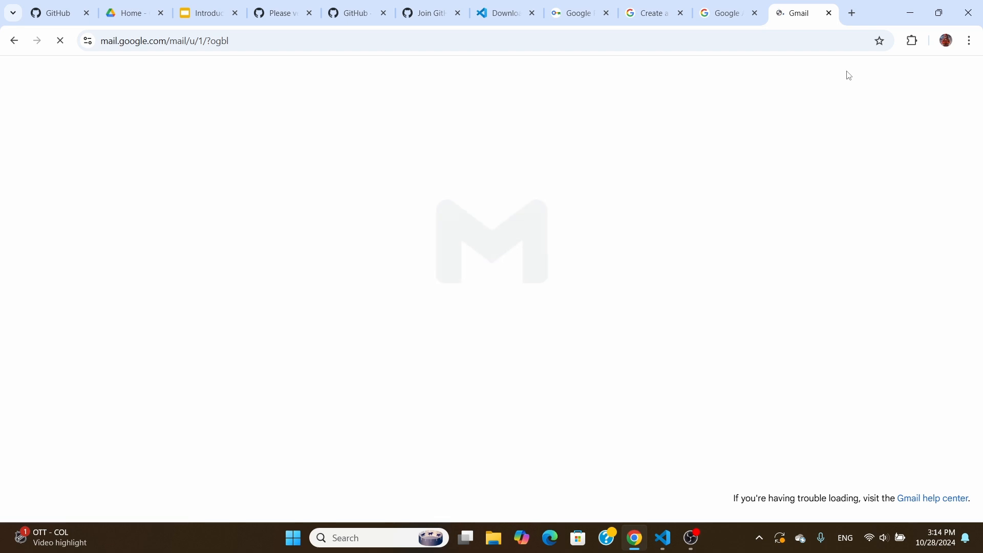
Copy the eight-digit launch code from GitHub's Gmail message into the verification code boxes
{"action": "left_click", "coordinate": [475, 292]}
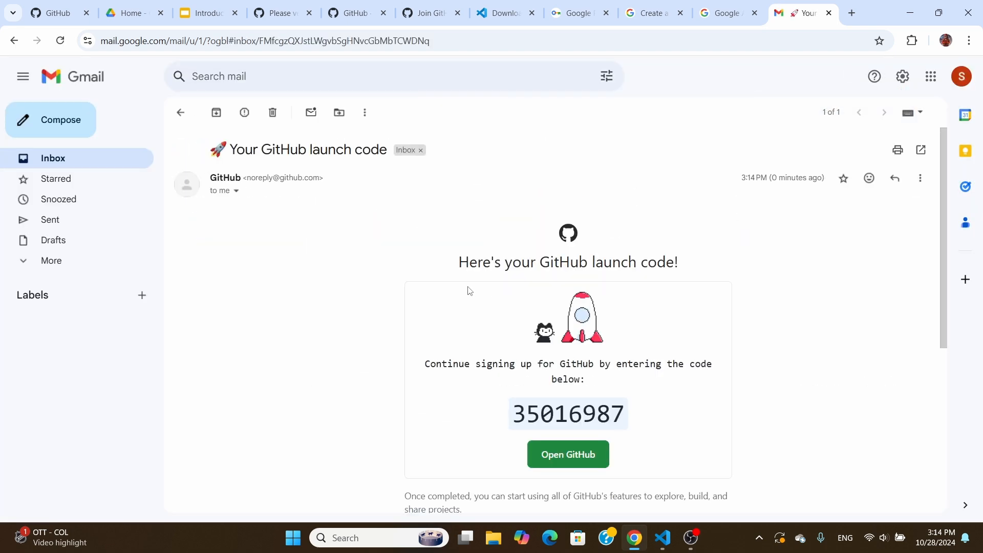
{"action": "scroll", "coordinate": [604, 415], "scroll_direction": "down", "scroll_amount": 1}
{"action": "double_click", "coordinate": [567, 355]}
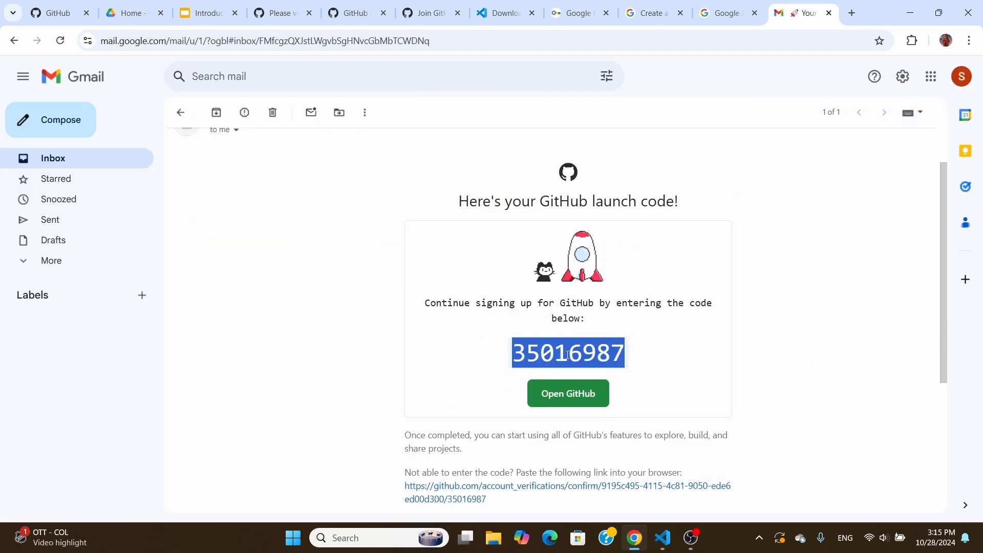
{"action": "key", "text": "ctrl+c"}
{"action": "left_click", "coordinate": [292, 18]}
{"action": "key", "text": "ctrl+v"}
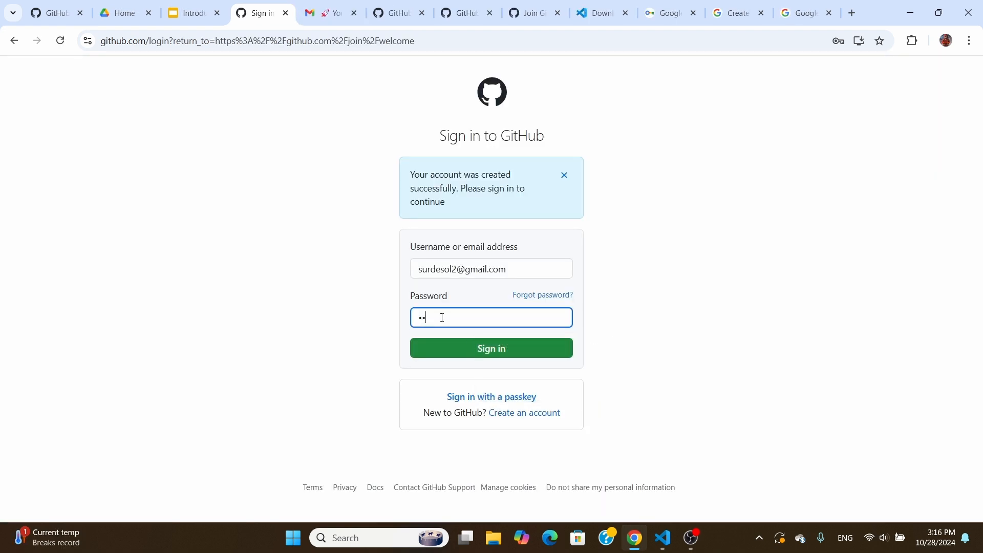
Sign in to the new account and save its password in the browser
{"action": "type", "text": "••••"}
{"action": "type", "text": "••"}
{"action": "left_click", "coordinate": [465, 346]}
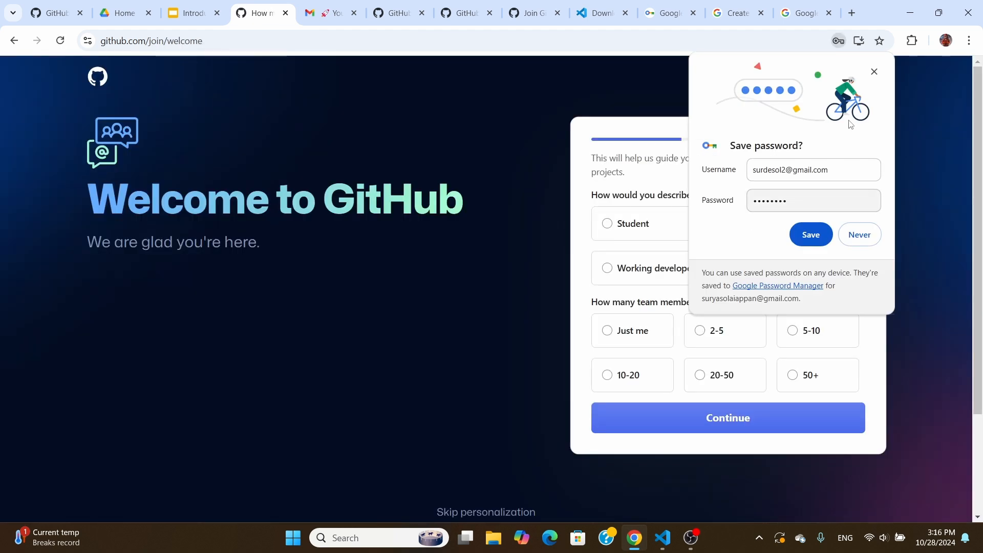
{"action": "left_click", "coordinate": [811, 234]}
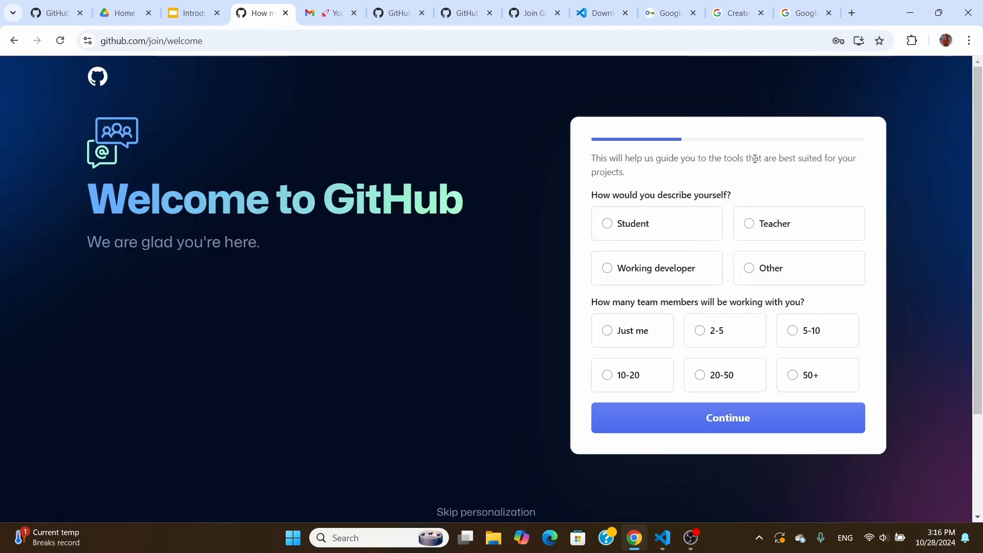
Answer the survey: Student, 5-10 team members, Start a new project, Connect with other developers
{"action": "left_click", "coordinate": [669, 225]}
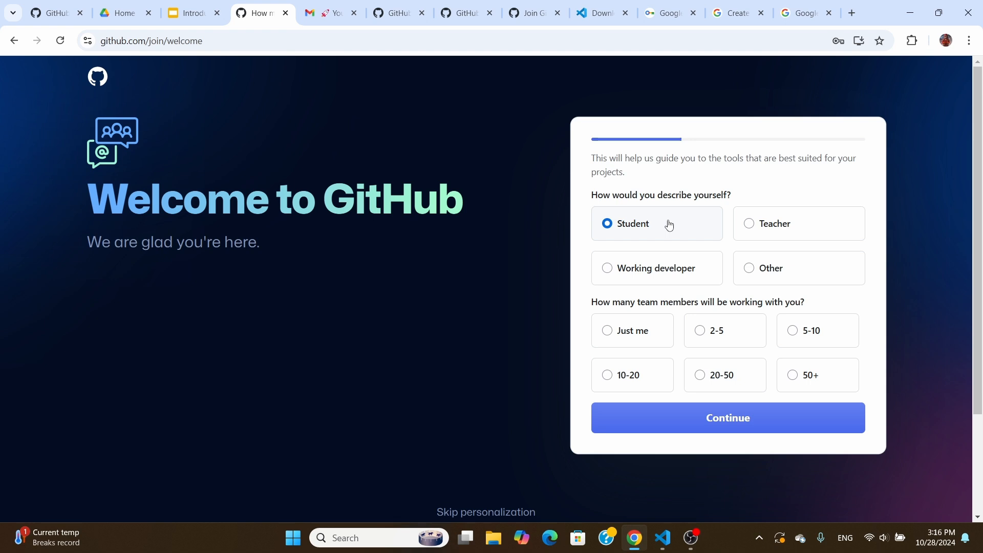
{"action": "left_click", "coordinate": [797, 336]}
{"action": "left_click", "coordinate": [719, 423]}
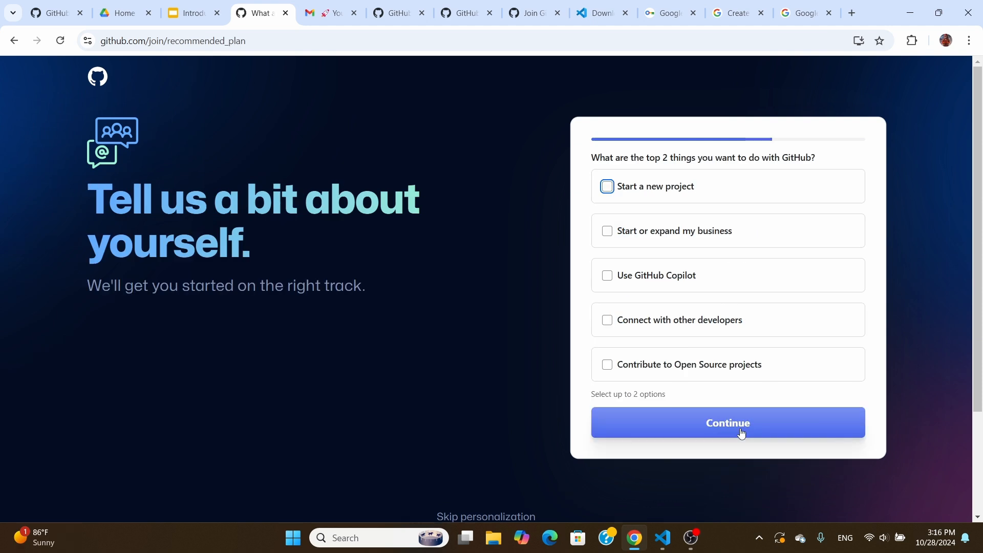
{"action": "left_click", "coordinate": [663, 187]}
{"action": "left_click", "coordinate": [665, 324]}
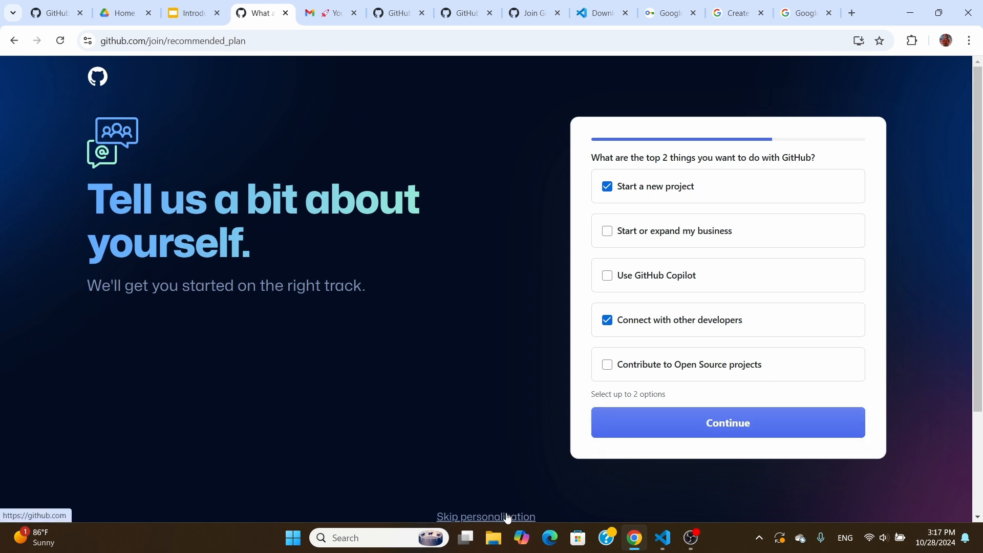
{"action": "left_click", "coordinate": [726, 419]}
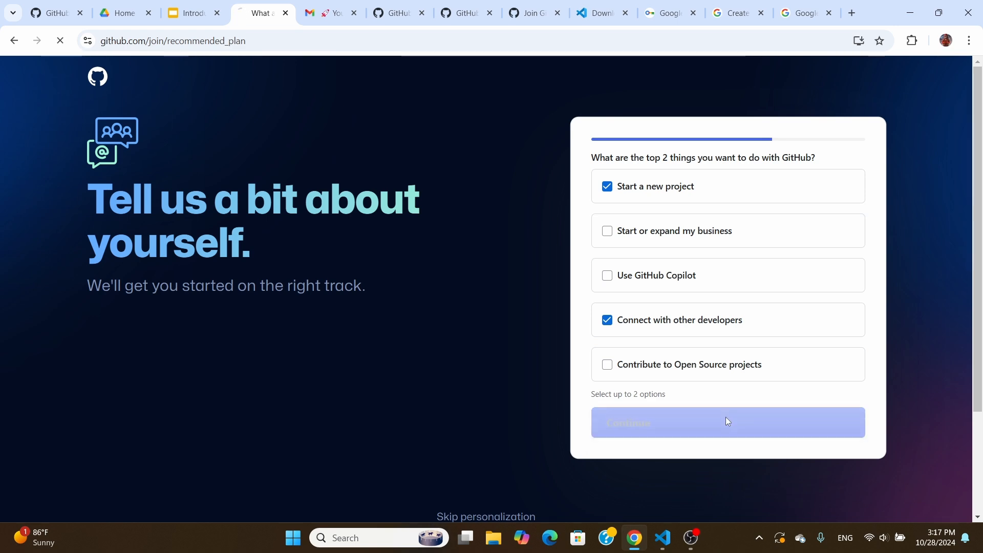
From the recommended plan page, apply for student benefits and start the Student Developer Pack sign-up
{"action": "scroll", "coordinate": [727, 422], "scroll_direction": "down", "scroll_amount": 6}
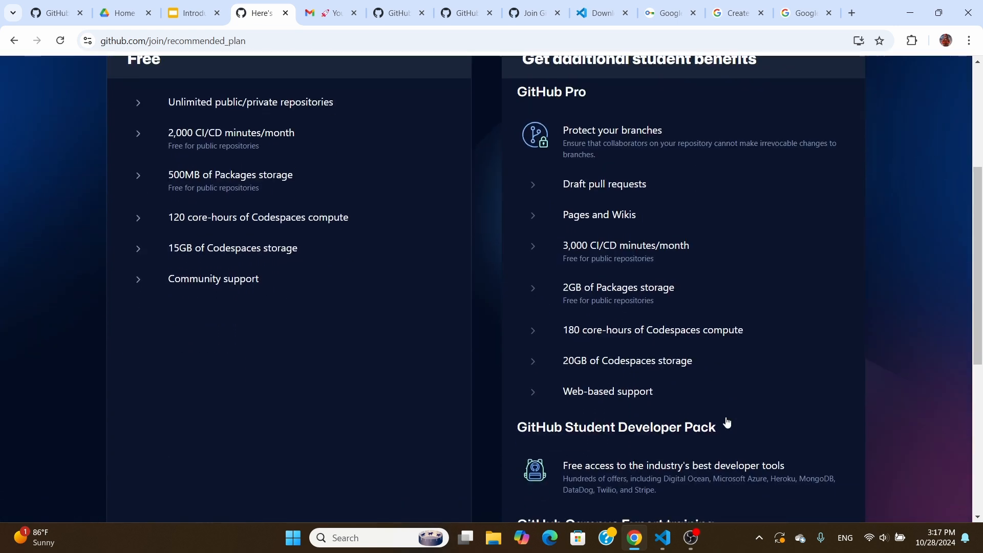
{"action": "scroll", "coordinate": [603, 394], "scroll_direction": "down", "scroll_amount": 3}
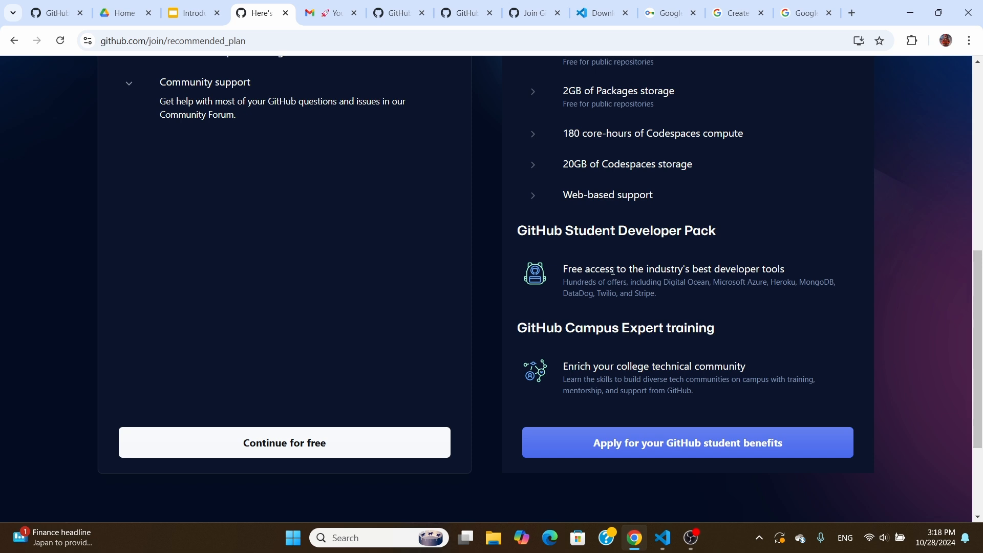
{"action": "left_click", "coordinate": [717, 455]}
{"action": "left_click", "coordinate": [160, 328]}
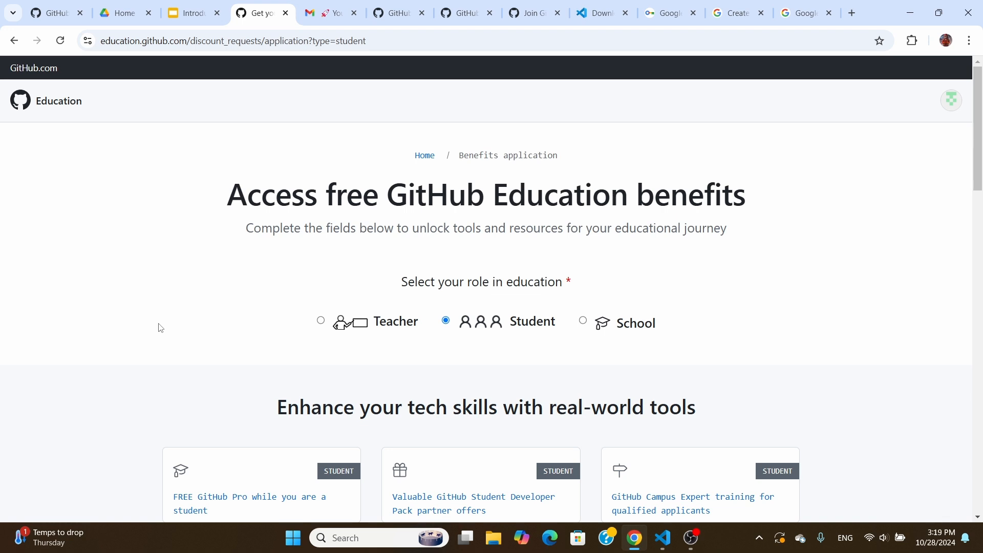
Scroll past the qualification requirements to the Application form's school name question
{"action": "scroll", "coordinate": [161, 329], "scroll_direction": "down", "scroll_amount": 2}
{"action": "scroll", "coordinate": [160, 328], "scroll_direction": "down", "scroll_amount": 1}
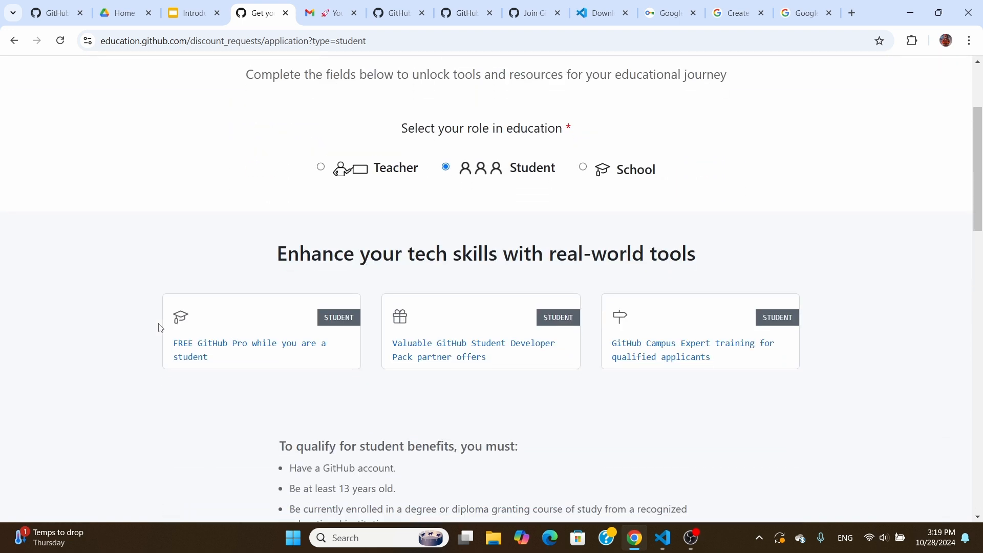
{"action": "scroll", "coordinate": [160, 328], "scroll_direction": "down", "scroll_amount": 1}
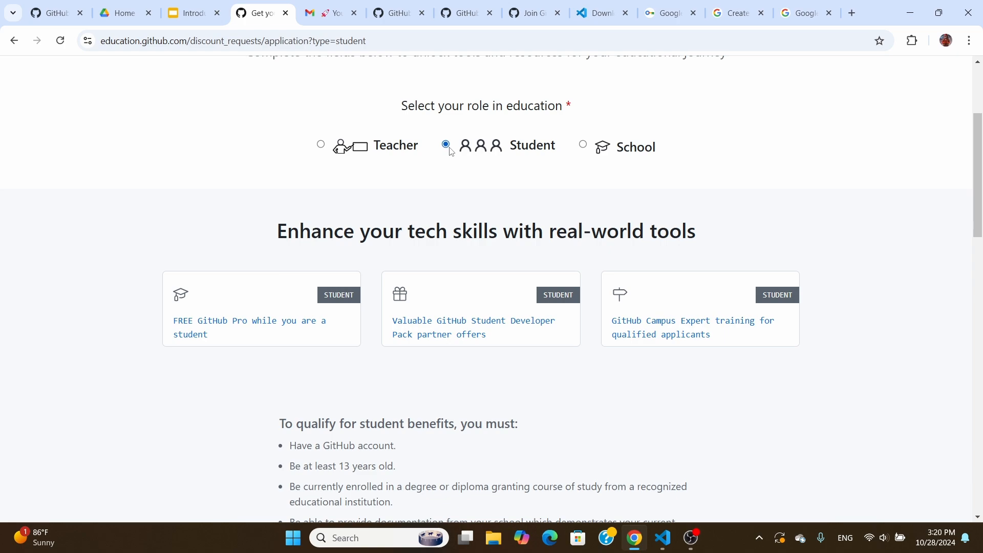
{"action": "scroll", "coordinate": [450, 151], "scroll_direction": "down", "scroll_amount": 1}
{"action": "scroll", "coordinate": [463, 247], "scroll_direction": "down", "scroll_amount": 4}
{"action": "scroll", "coordinate": [466, 245], "scroll_direction": "down", "scroll_amount": 6}
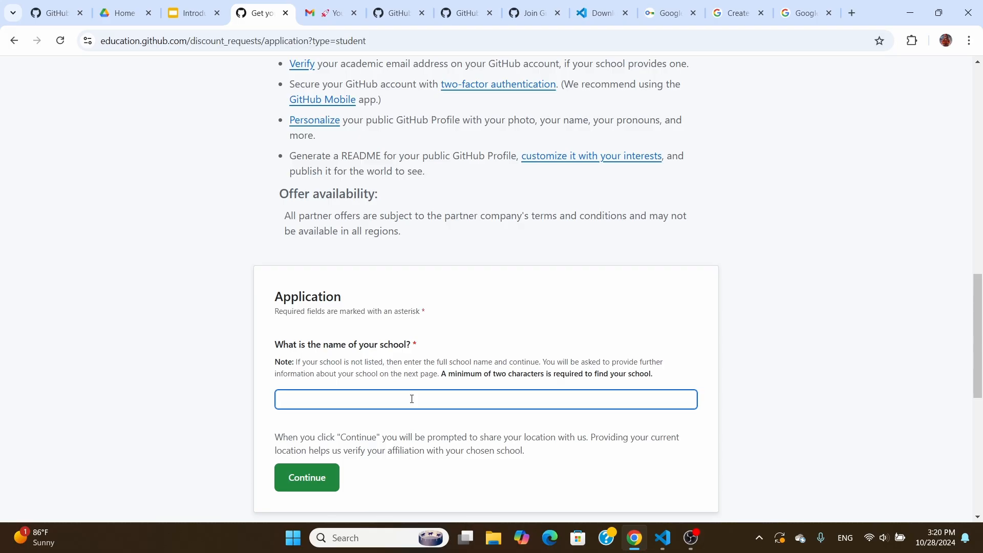
{"action": "scroll", "coordinate": [411, 402], "scroll_direction": "down", "scroll_amount": 5}
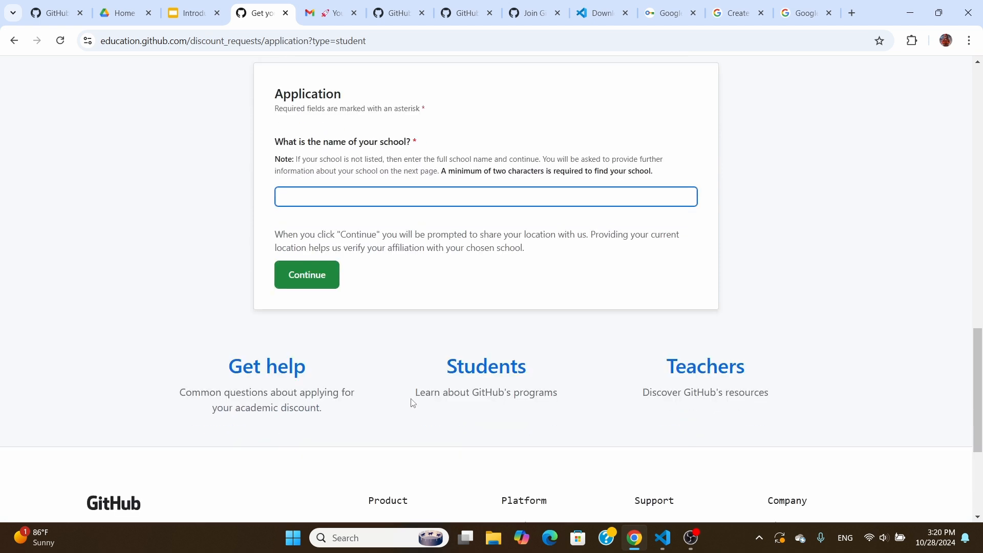
Choose The University of Texas at Dallas as the school
{"action": "type", "text": "University of Texas"}
{"action": "key", "text": "Home"}
{"action": "type", "text": "The"}
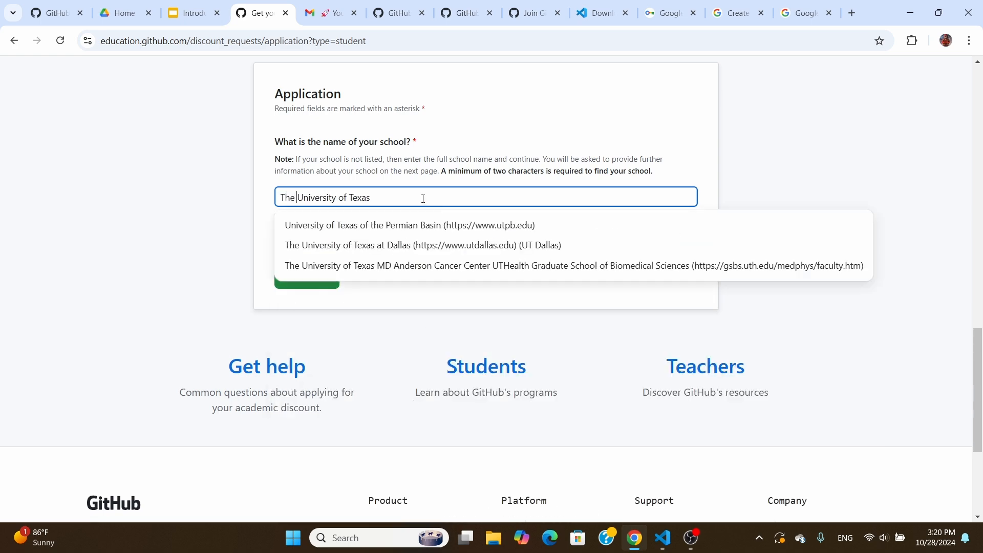
{"action": "left_click", "coordinate": [412, 248]}
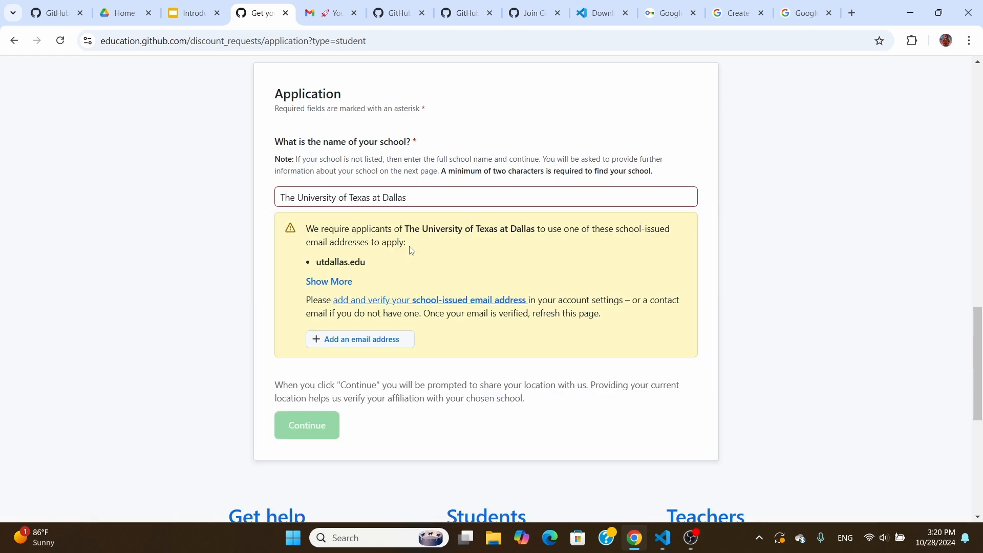
In GitHub's e-mail settings, start adding your university school e-mail address
{"action": "left_click", "coordinate": [376, 346]}
{"action": "scroll", "coordinate": [376, 347], "scroll_direction": "down", "scroll_amount": 1}
{"action": "left_click", "coordinate": [347, 306]}
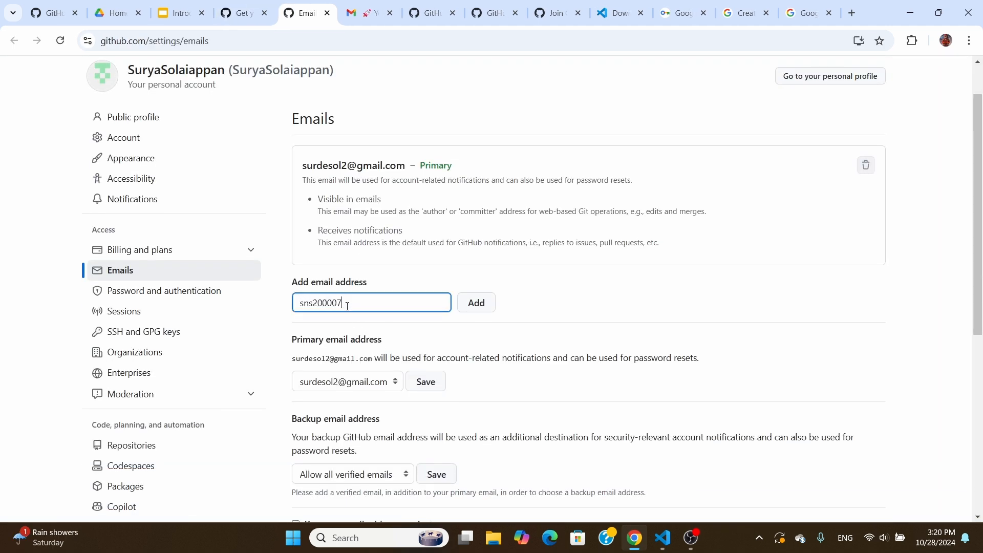
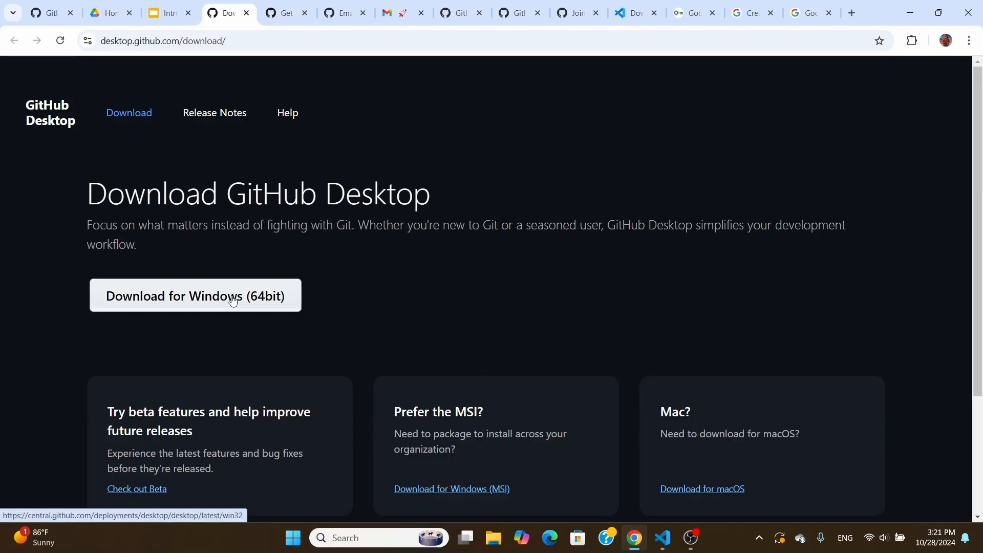
Download the Windows 64-bit GitHub Desktop installer and run it from Chrome's downloads
{"action": "left_click", "coordinate": [233, 299]}
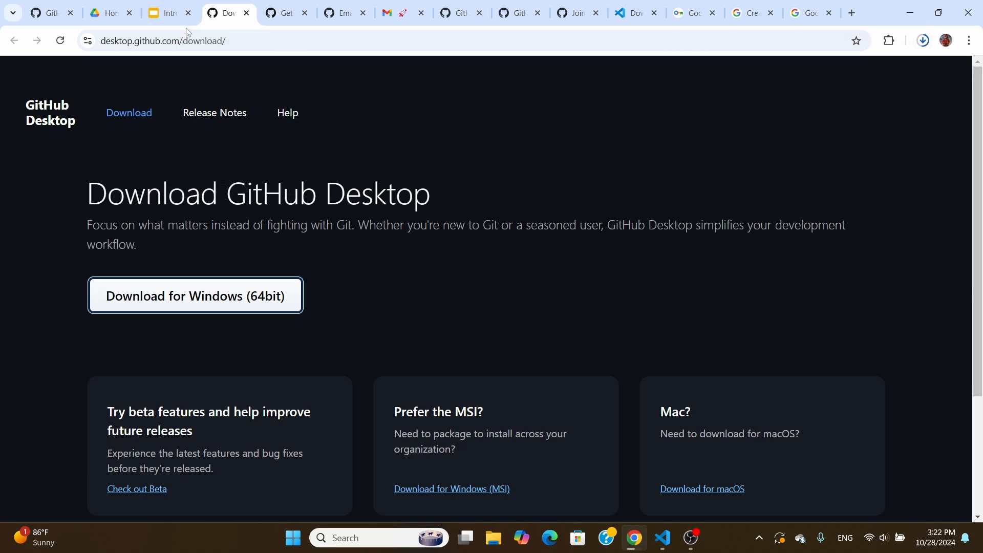
{"action": "left_click", "coordinate": [925, 44]}
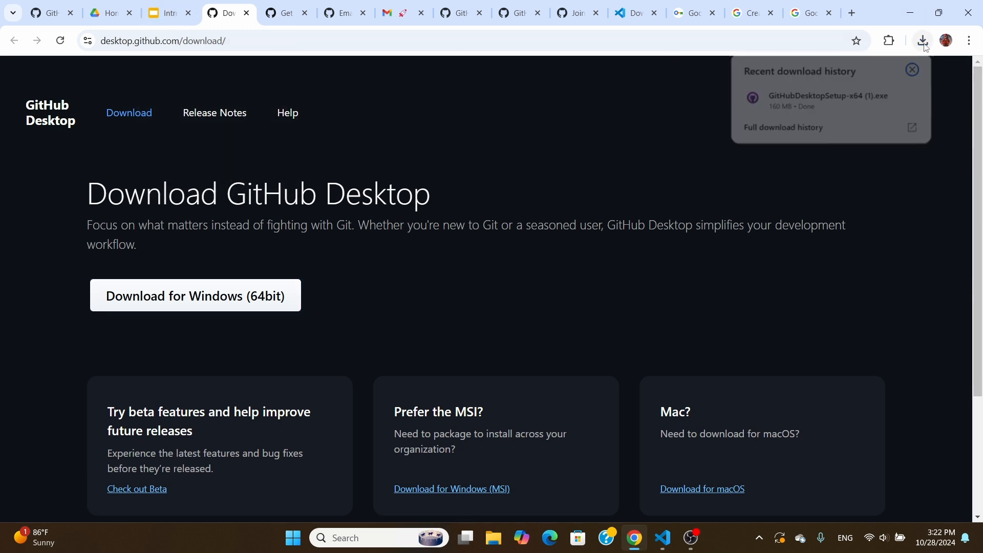
{"action": "left_click", "coordinate": [847, 102]}
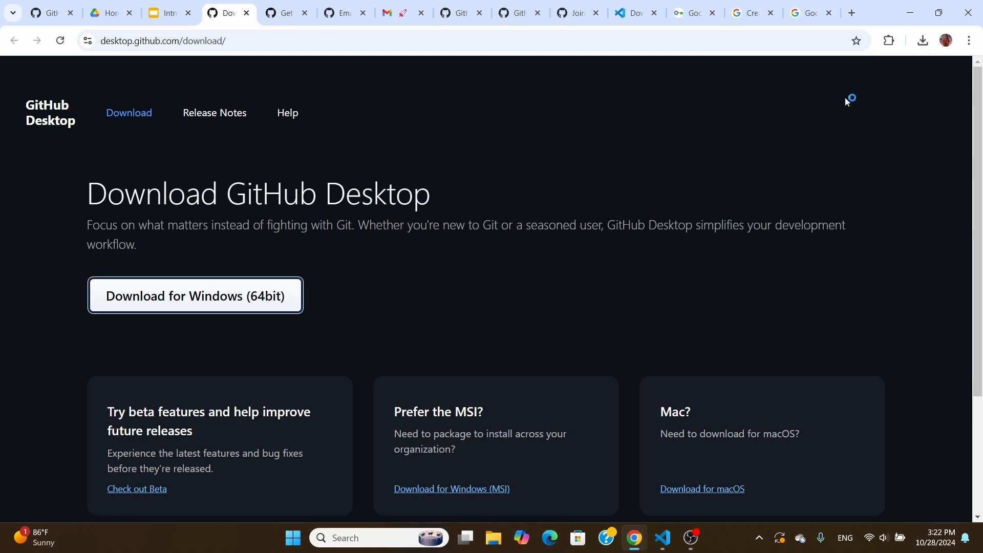
{"action": "scroll", "coordinate": [645, 475], "scroll_direction": "down", "scroll_amount": 2}
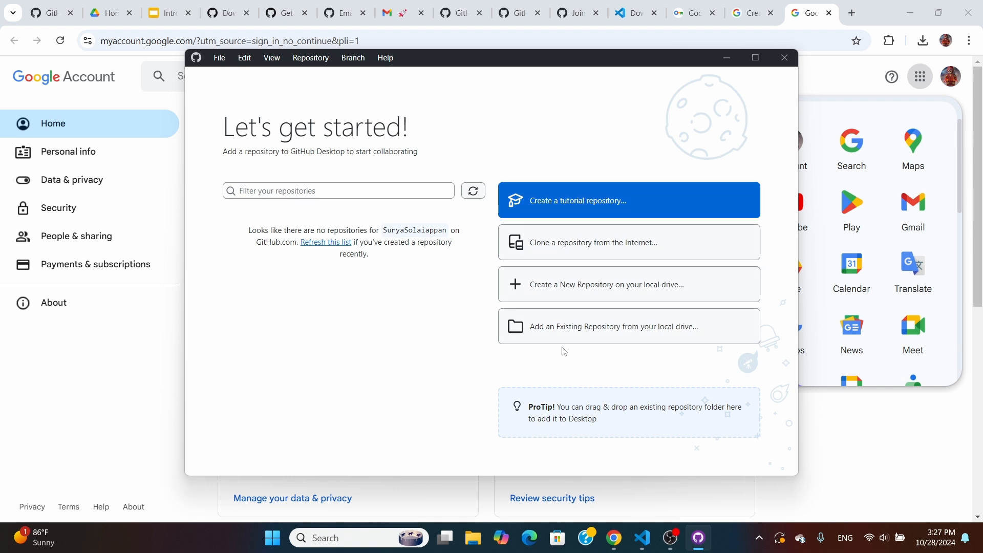
Set up a new local repository named 'Software Engineering Group 10', initialized with a README
{"action": "left_click", "coordinate": [559, 291]}
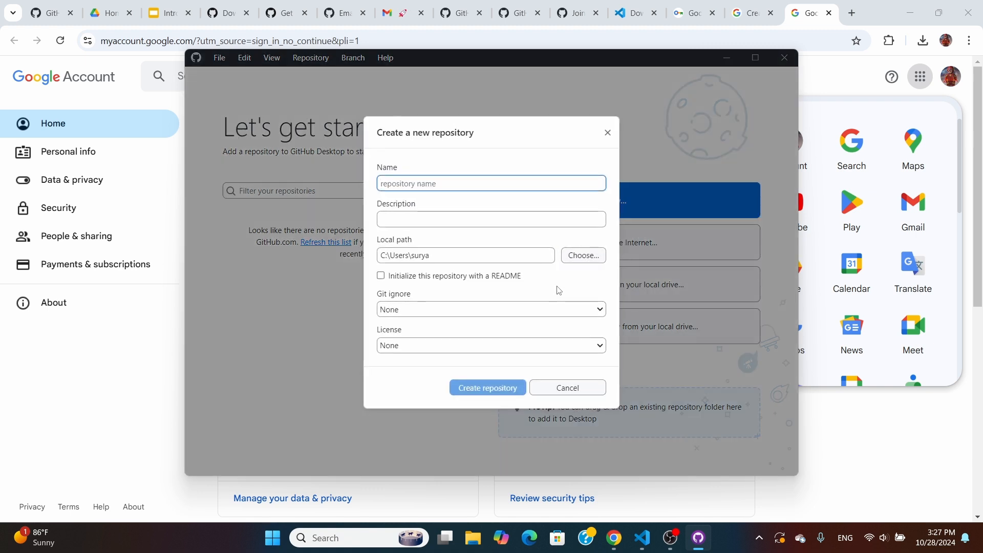
{"action": "type", "text": "Software Engineering Group 1-"}
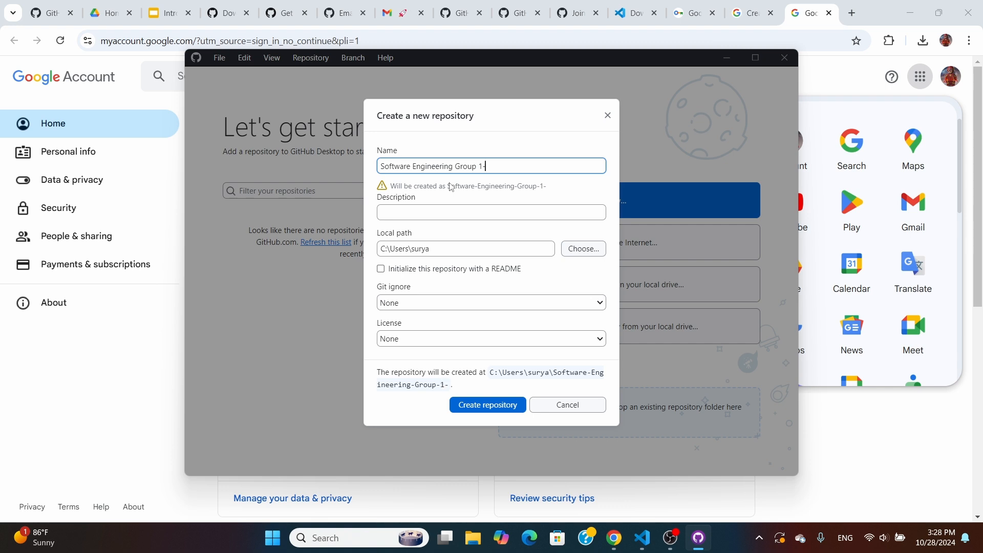
{"action": "key", "text": "BackSpace"}
{"action": "type", "text": "0"}
{"action": "left_click", "coordinate": [429, 215]}
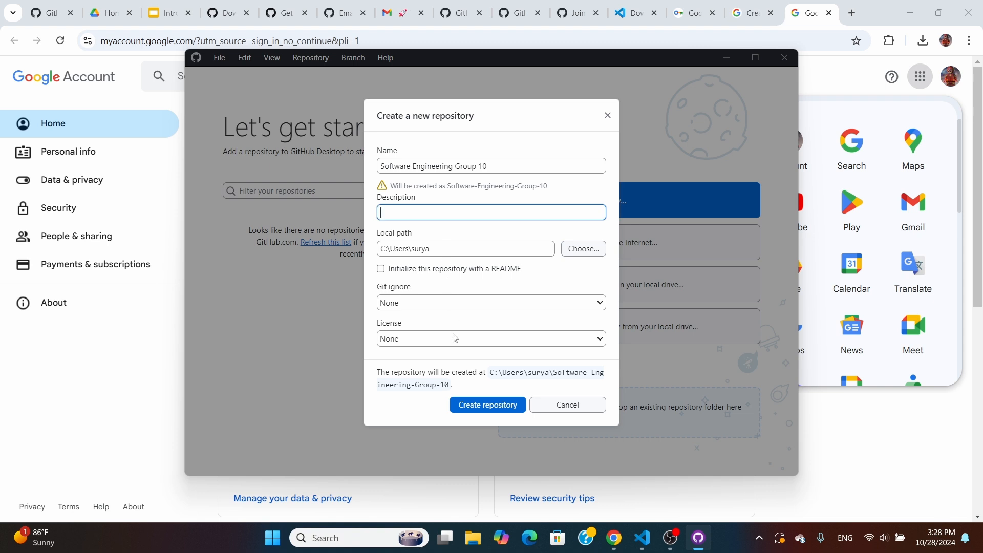
{"action": "left_click", "coordinate": [391, 275]}
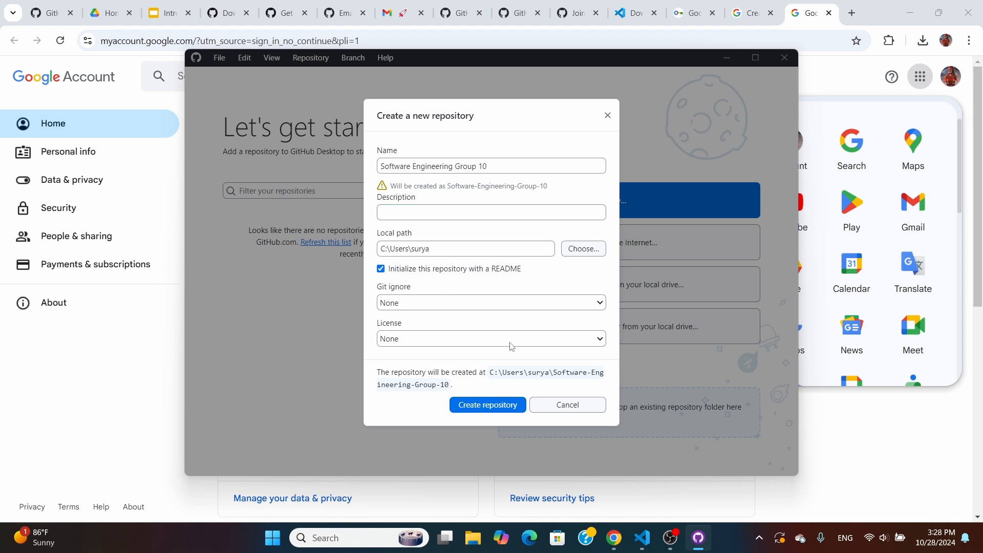
{"action": "left_click", "coordinate": [583, 249]}
Make a new 'Software Engineering Group 10' folder as the local path and create the repository
{"action": "right_click", "coordinate": [635, 230]}
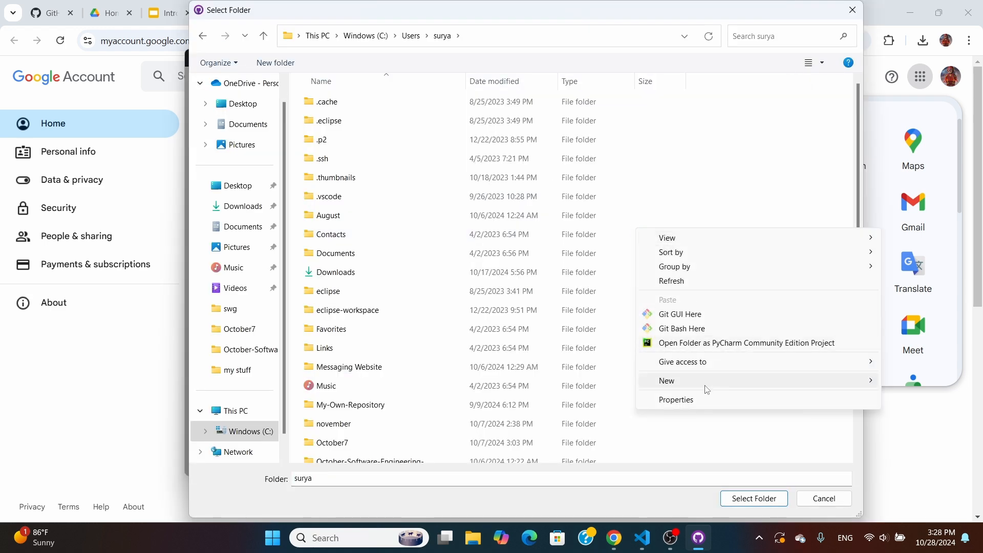
{"action": "mouse_move", "coordinate": [707, 390]}
{"action": "left_click", "coordinate": [600, 385]}
{"action": "type", "text": "Software Engine"}
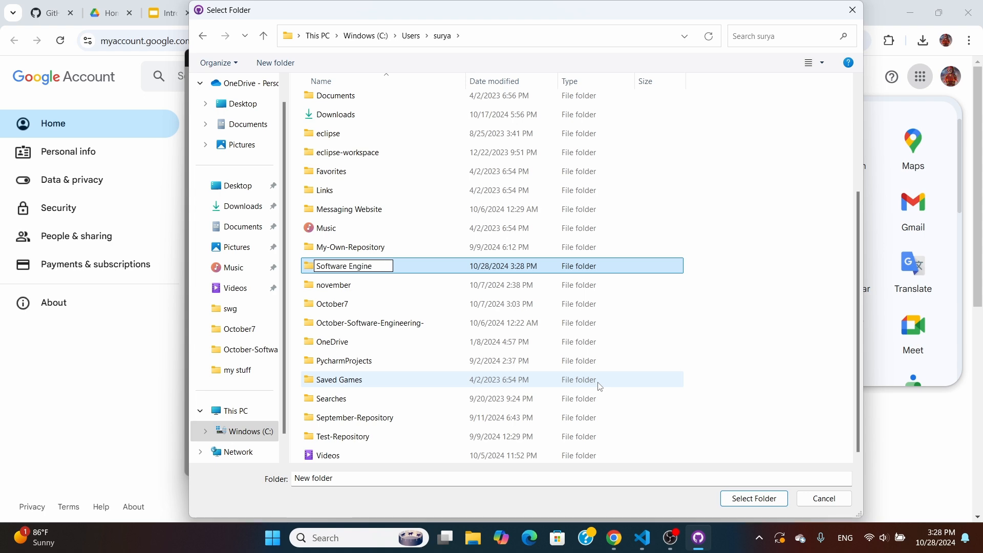
{"action": "type", "text": "ering Group 10"}
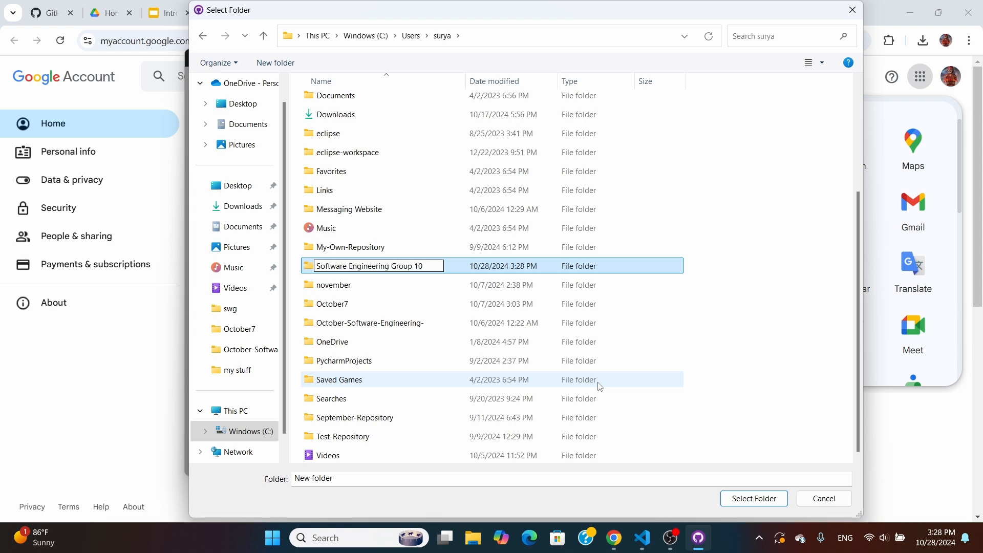
{"action": "key", "text": "Return"}
{"action": "double_click", "coordinate": [466, 419]}
{"action": "left_click", "coordinate": [733, 498]}
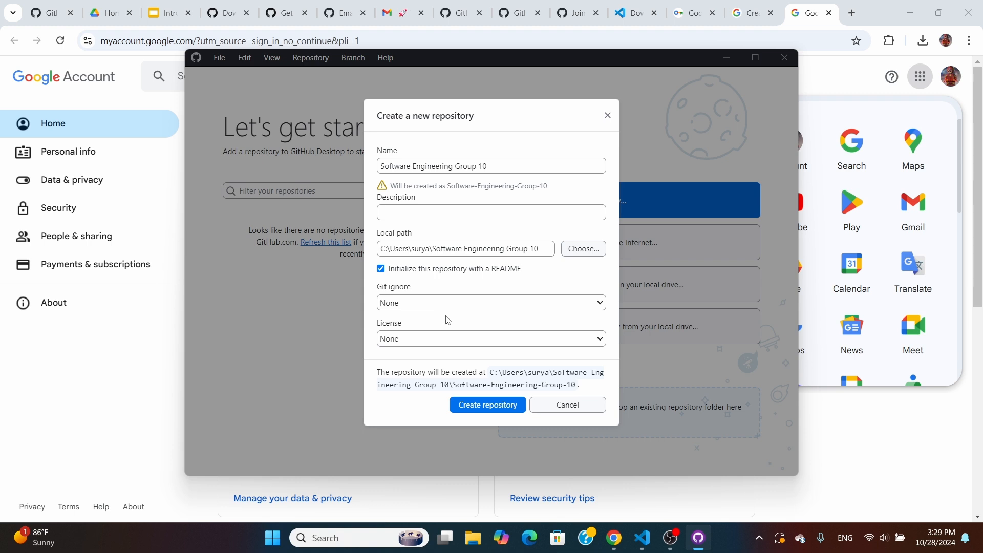
{"action": "left_click", "coordinate": [488, 406]}
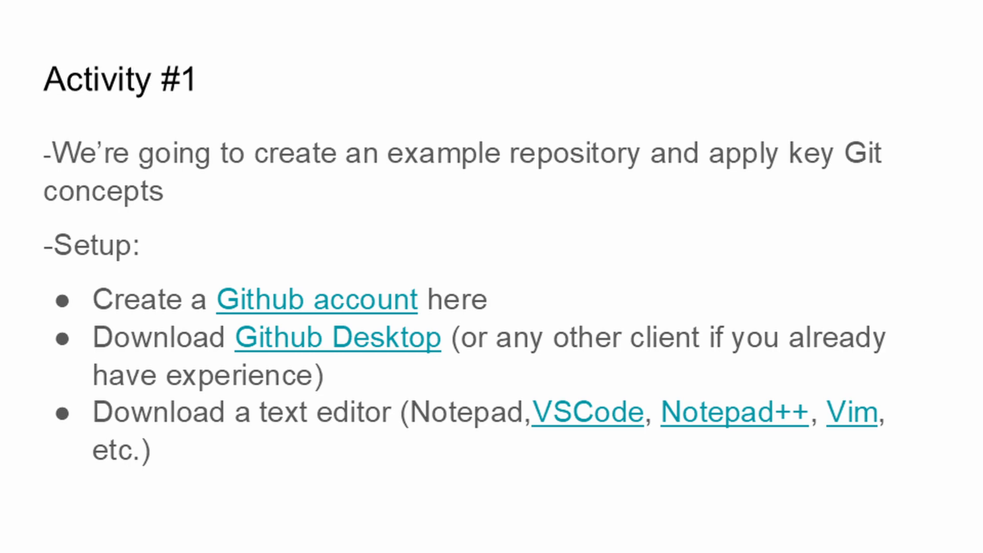
Advance the slideshow past Activity #2, Activity #3 and Git Commit to the Activity #4 slide
{"action": "key", "text": "Right"}
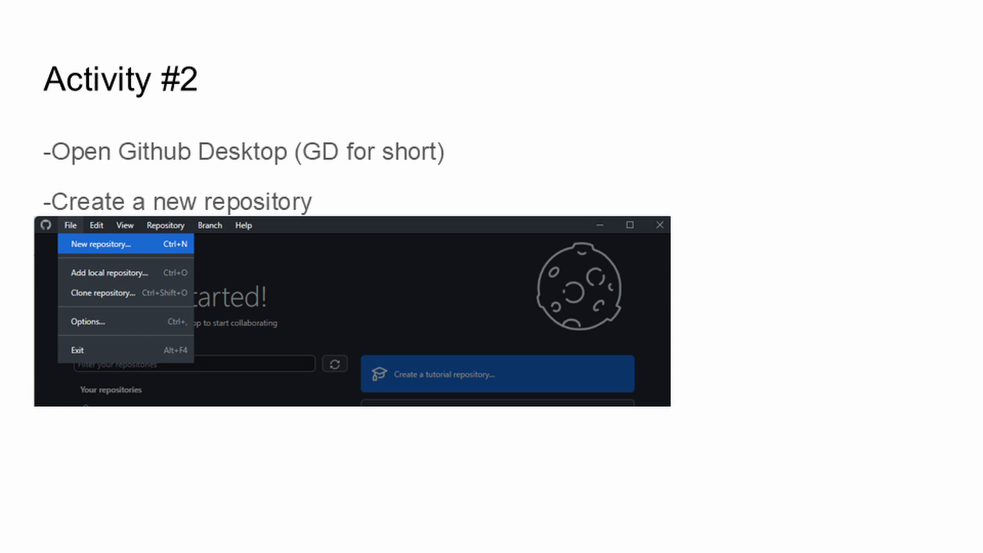
{"action": "key", "text": "Right"}
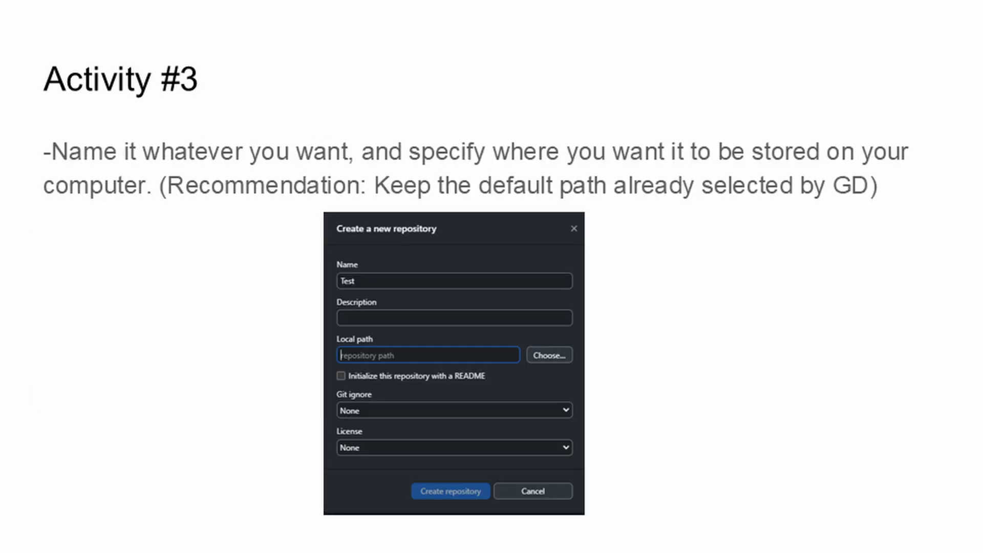
{"action": "key", "text": "Right"}
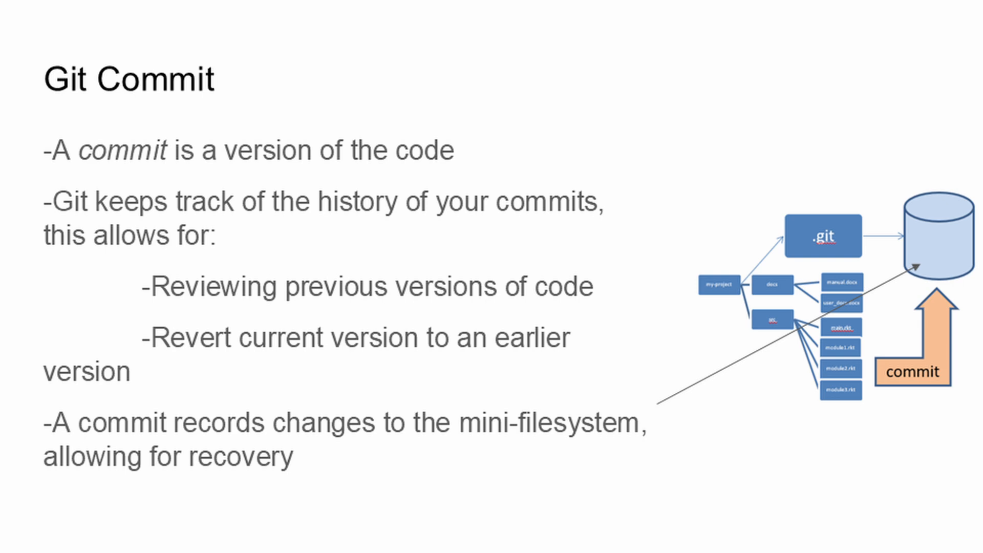
{"action": "key", "text": "Right"}
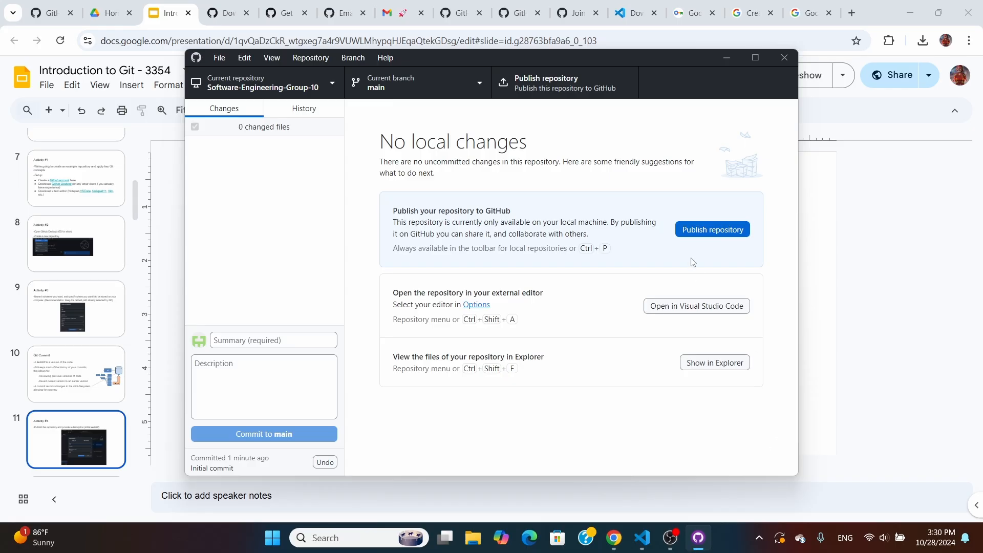
Publish Software-Engineering-Group-10 to GitHub with 'Keep this code private' ticked, then view it on GitHub
{"action": "left_click", "coordinate": [699, 230]}
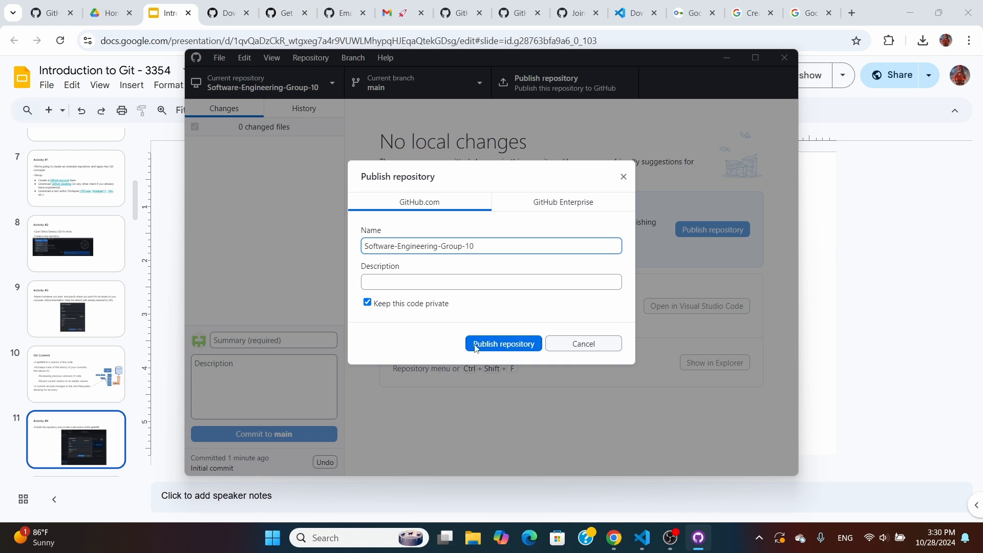
{"action": "left_click", "coordinate": [432, 280]}
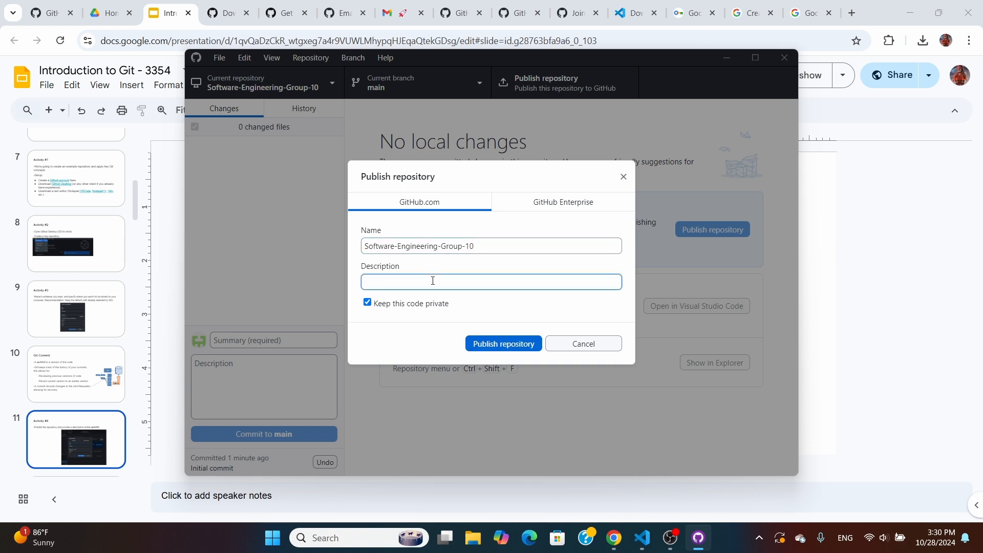
{"action": "left_click", "coordinate": [498, 346]}
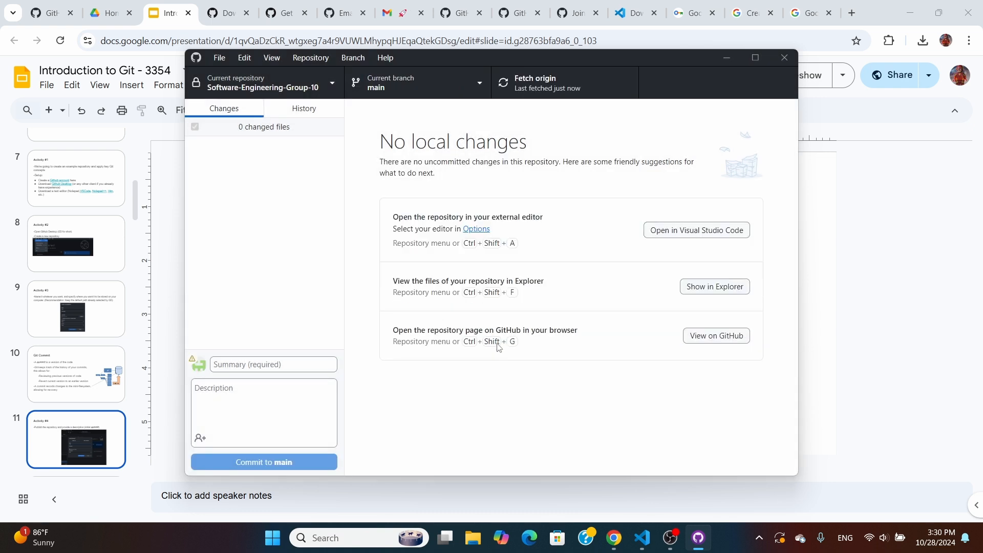
{"action": "left_click", "coordinate": [226, 13]}
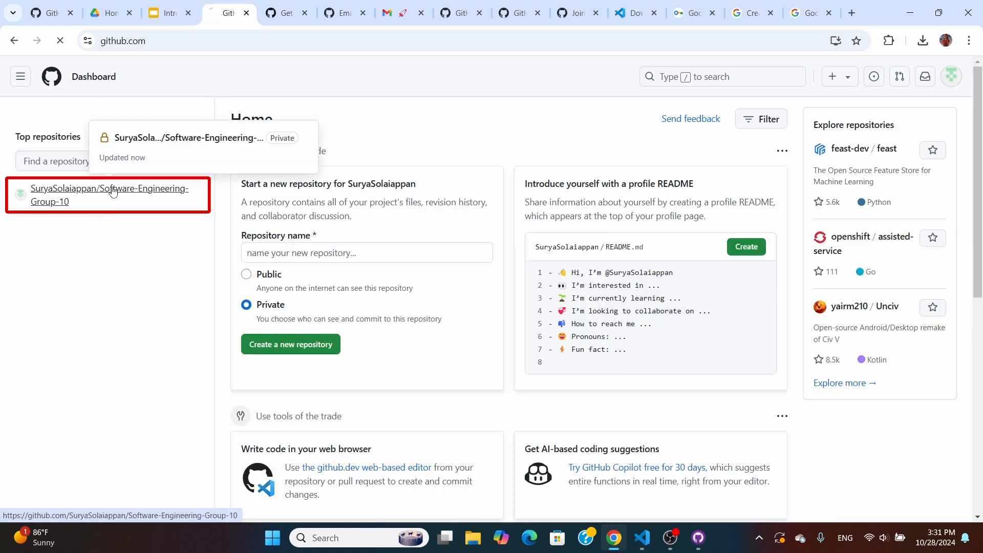
Open the Software-Engineering-Group-10 repository, view its README.md, and return to the repository home
{"action": "left_click", "coordinate": [122, 195]}
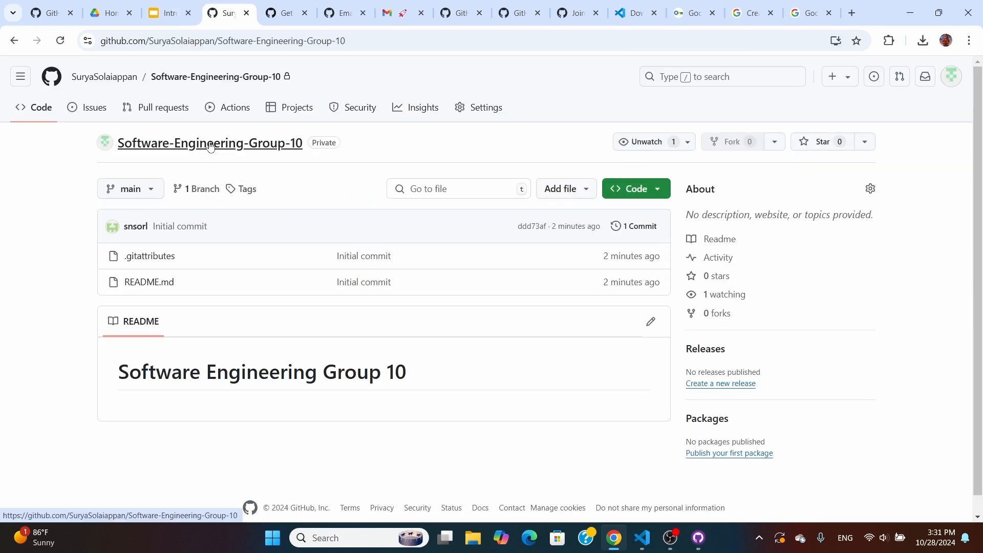
{"action": "left_click", "coordinate": [164, 291]}
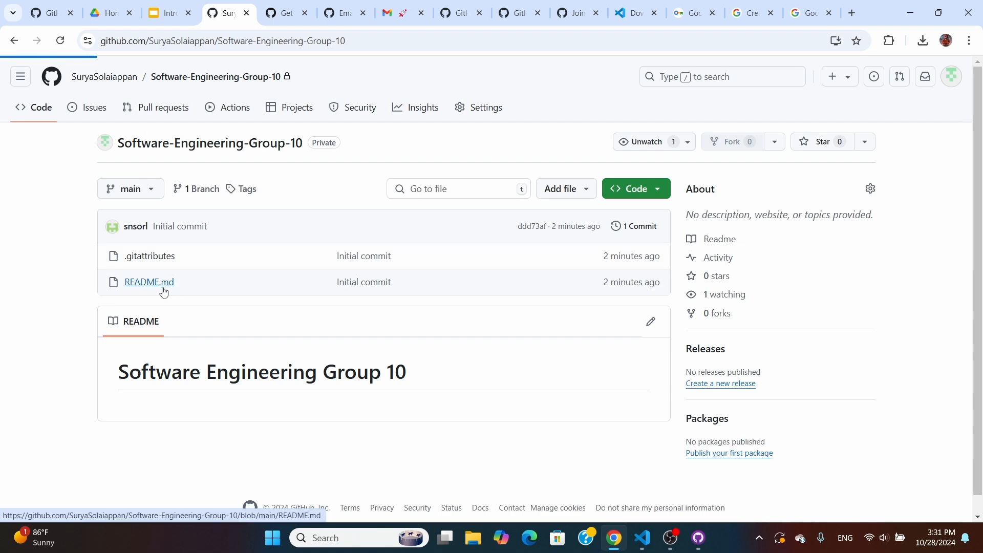
{"action": "left_click", "coordinate": [11, 43]}
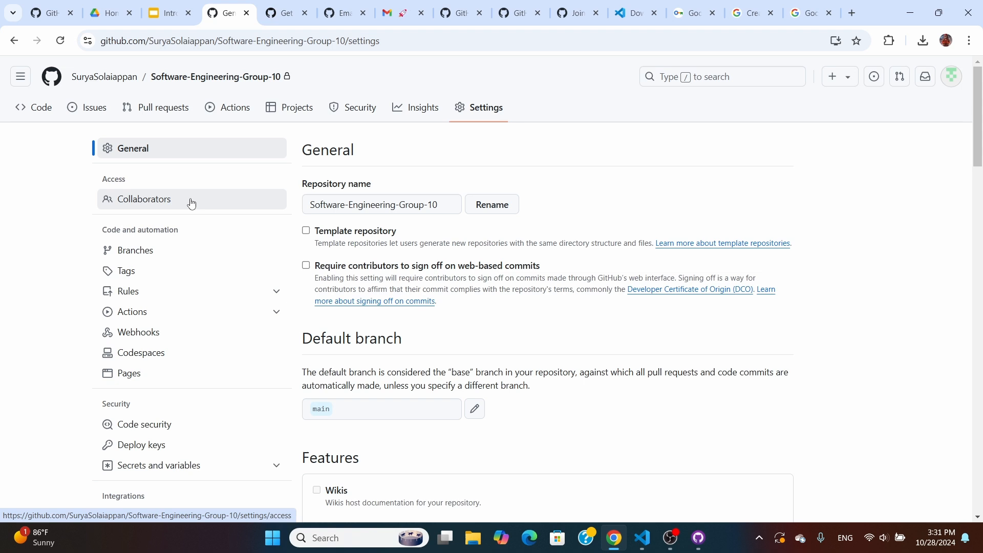
In Collaborators, search for a user under Add people, then close the invite without adding anyone
{"action": "left_click", "coordinate": [190, 202]}
{"action": "scroll", "coordinate": [425, 296], "scroll_direction": "down", "scroll_amount": 2}
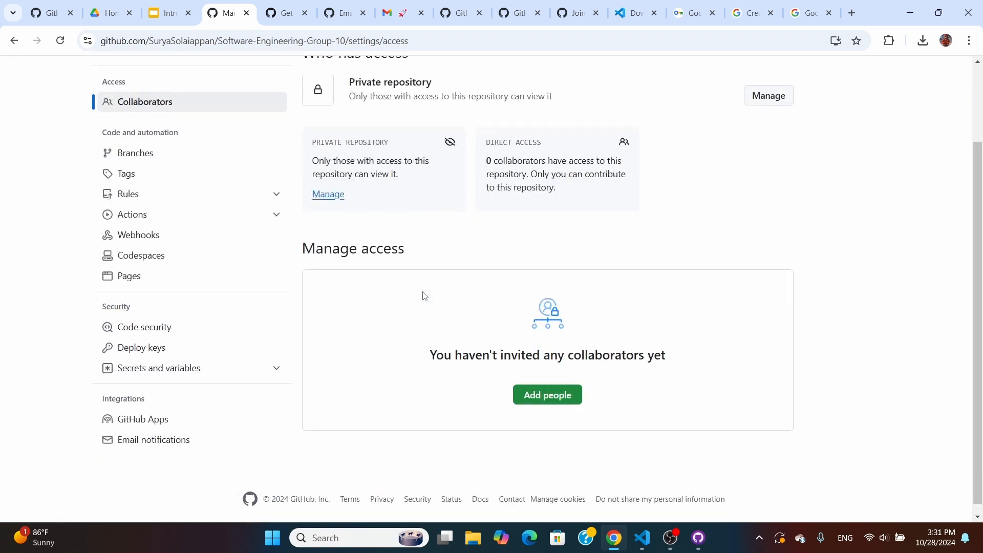
{"action": "left_click", "coordinate": [560, 396]}
{"action": "type", "text": "John John"}
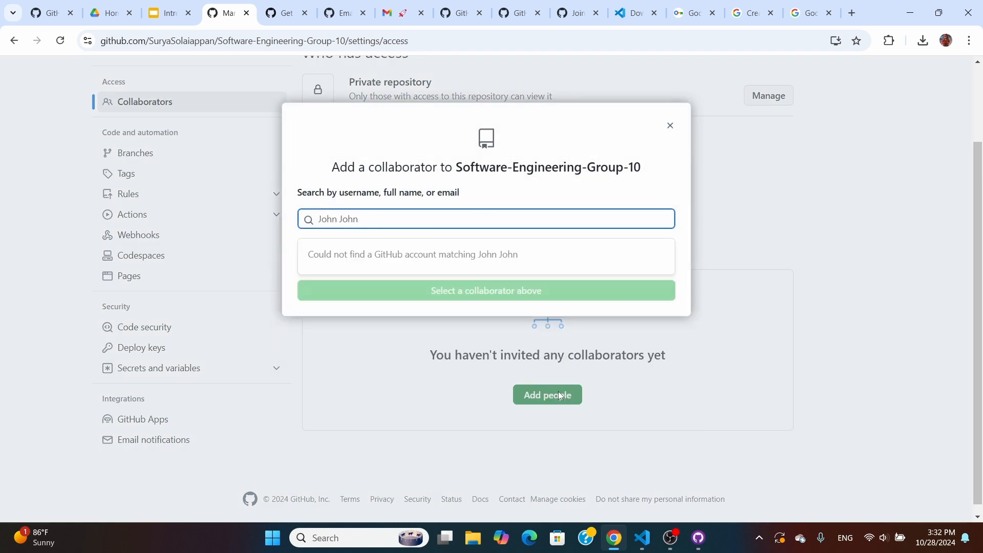
{"action": "key", "text": "BackSpace"}
{"action": "key", "text": "BackSpace"}
{"action": "key", "text": "BackSpace"}
{"action": "key", "text": "BackSpace"}
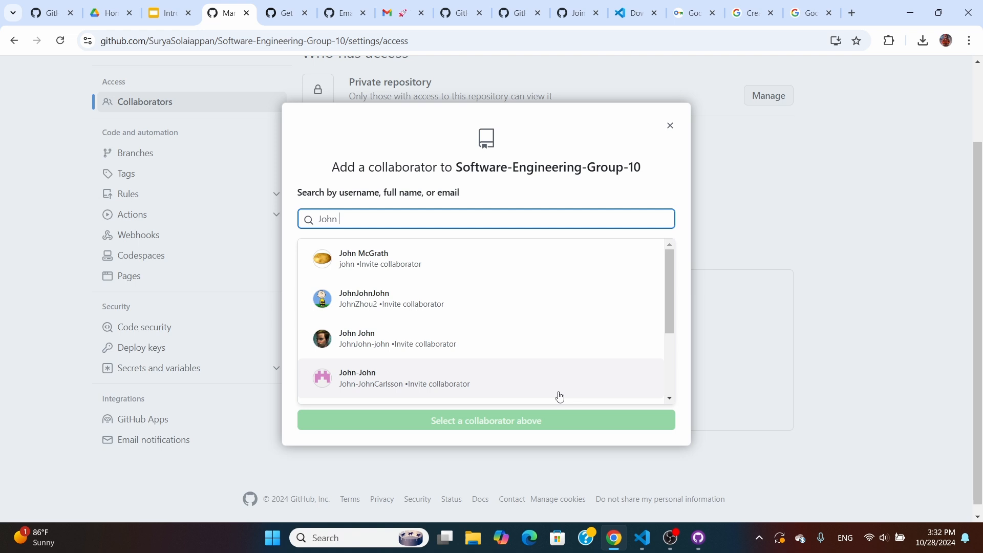
{"action": "type", "text": "McG"}
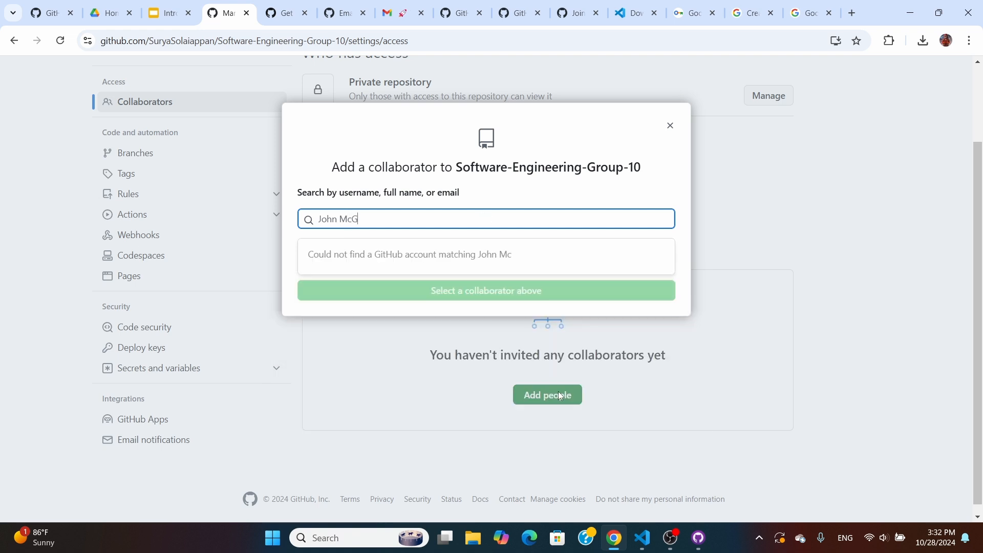
{"action": "key", "text": "BackSpace"}
{"action": "key", "text": "BackSpace"}
{"action": "key", "text": "BackSpace"}
{"action": "left_click", "coordinate": [419, 271]}
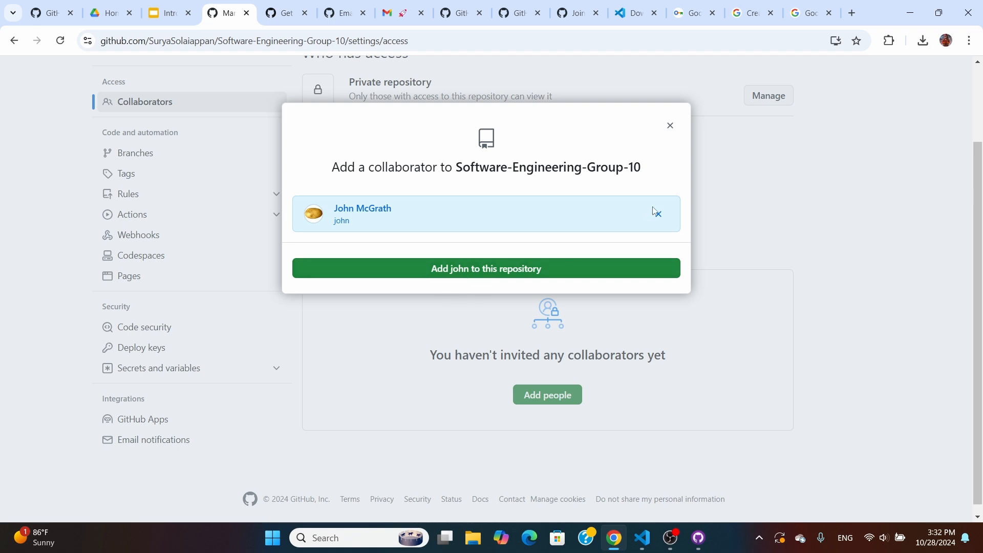
{"action": "left_click", "coordinate": [671, 128]}
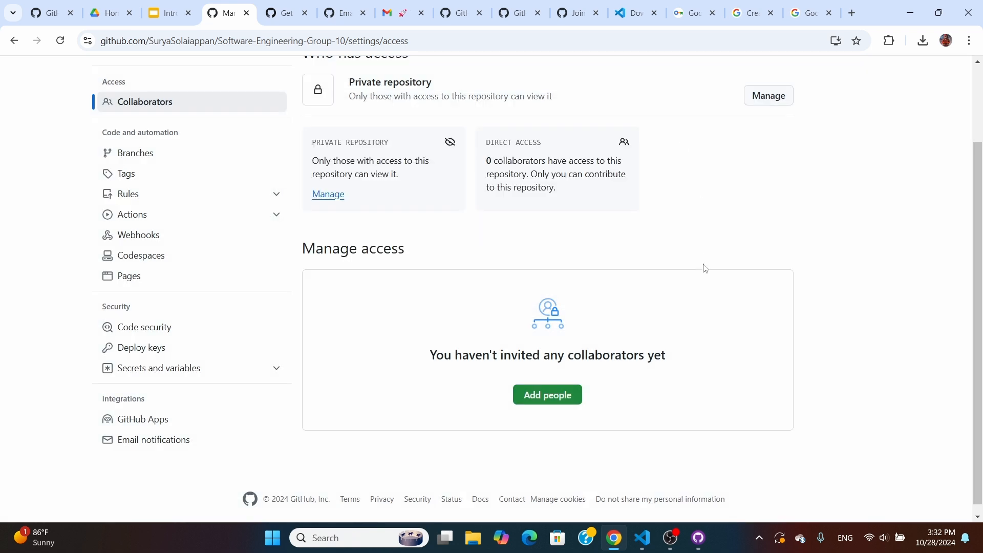